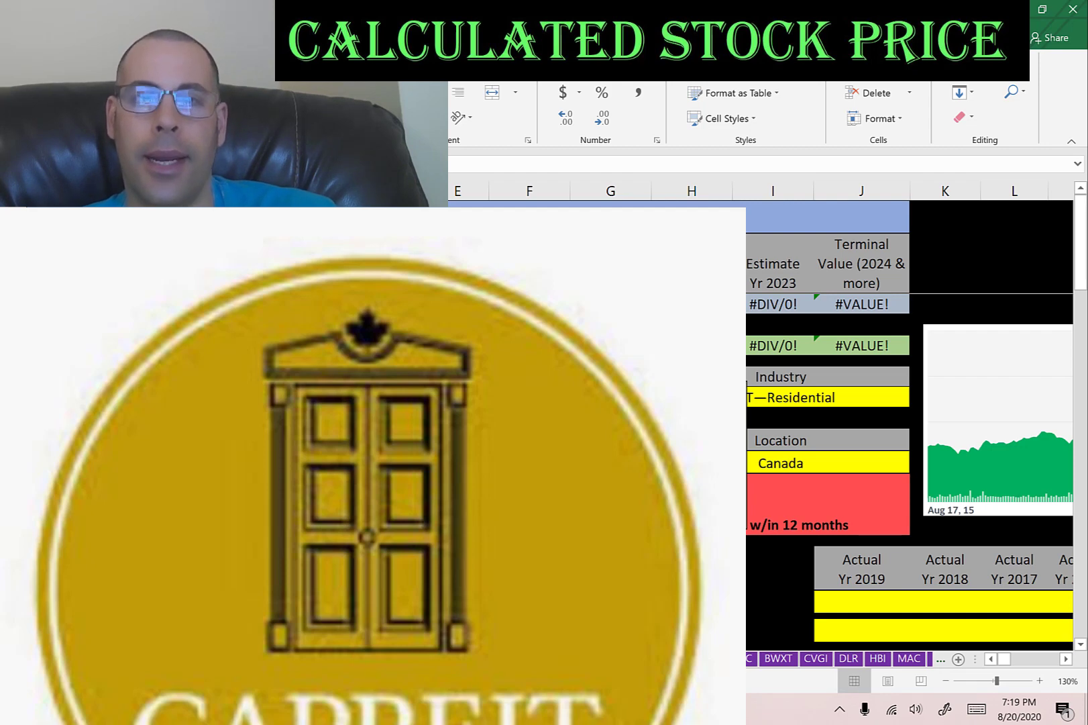
# Step: Switch from the DCF sheet to the CAR-UN.TO Yahoo Finance quote page showing market cap 8.122B
pyautogui.hotkey('alt', 'Tab')
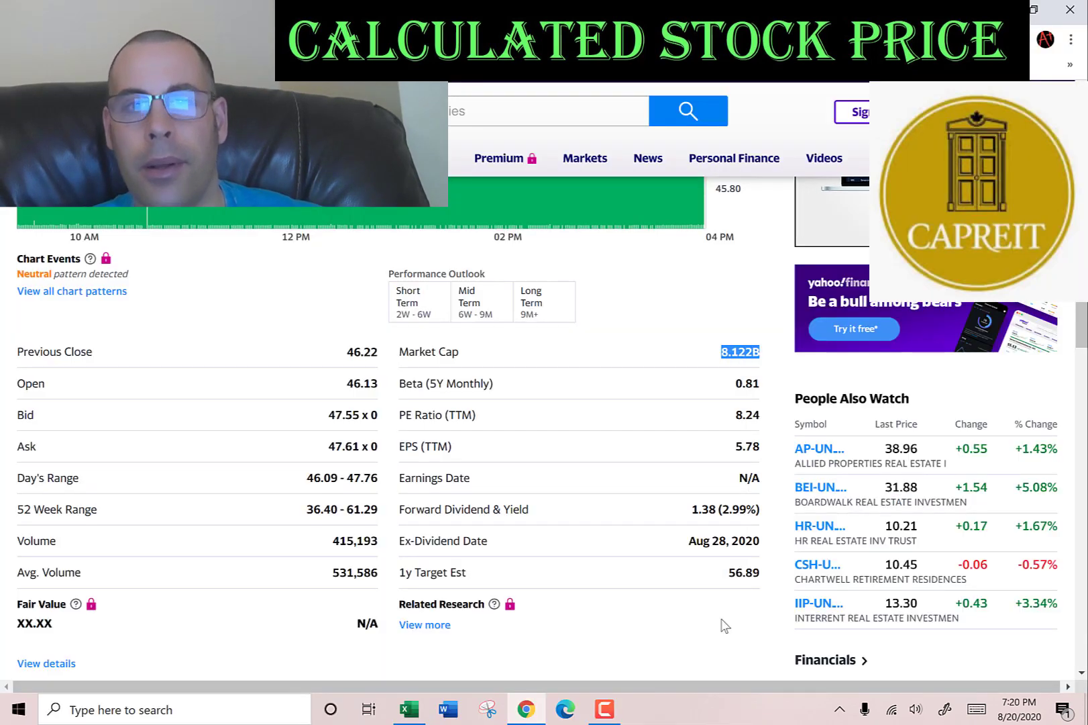
# Step: Enter 8.1 as the market cap in row 11 of the DCF sheet
pyautogui.hotkey('alt', 'Tab')
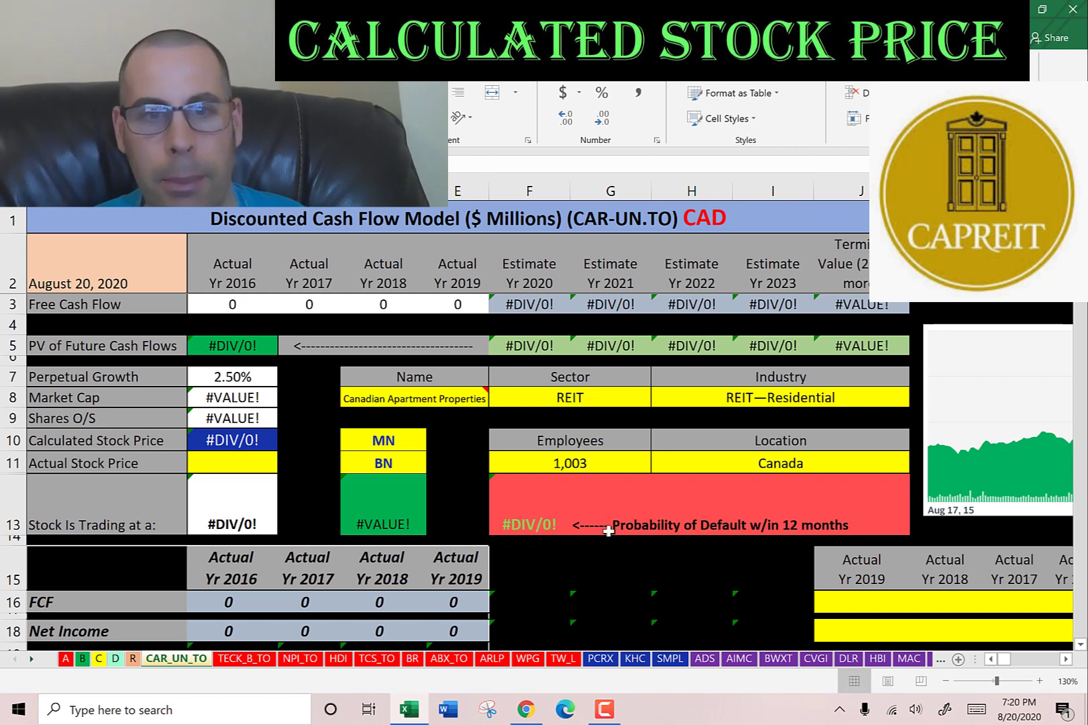
pyautogui.click(378, 459)
pyautogui.write('8')
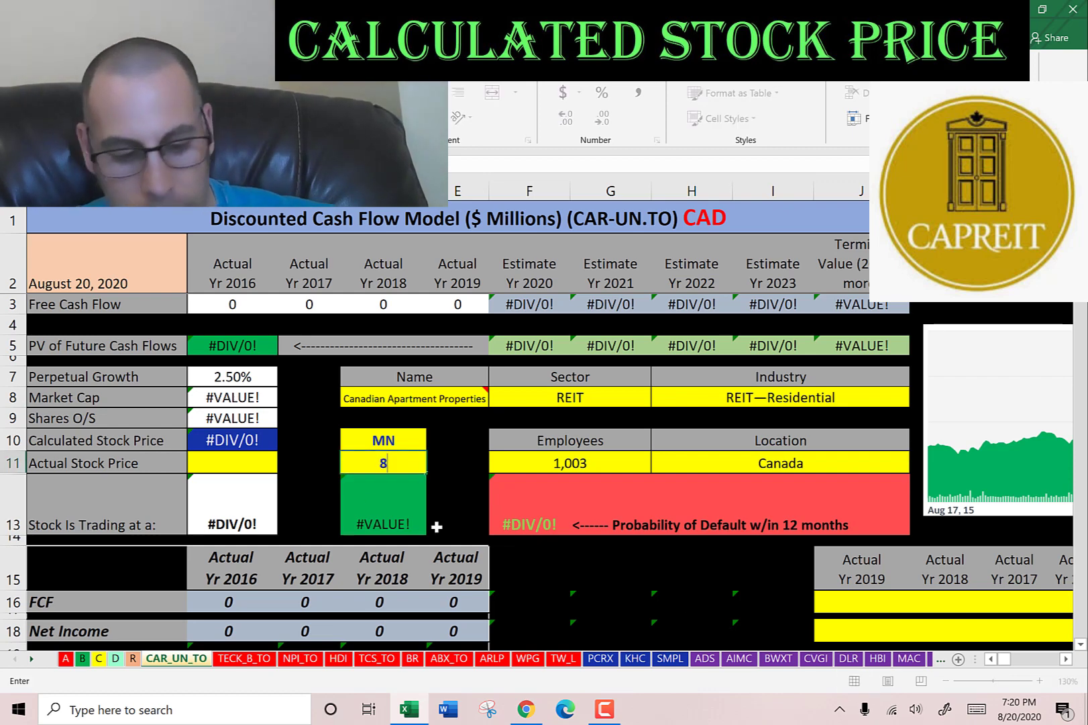
pyautogui.write('.1')
pyautogui.press('Return')
# Step: Copy the 47.60 current share price from Yahoo Finance into Actual Stock Price in B11
pyautogui.hotkey('alt', 'Tab')
pyautogui.scroll(5, 438, 524)
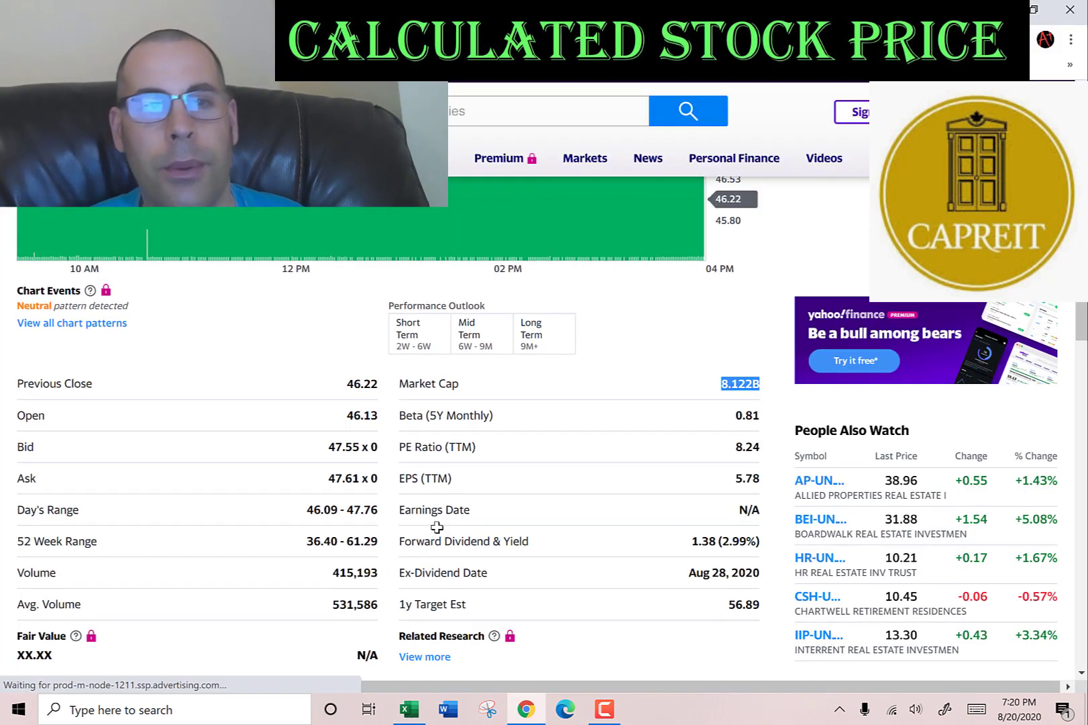
pyautogui.scroll(2, 55, 401)
pyautogui.doubleClick(57, 420)
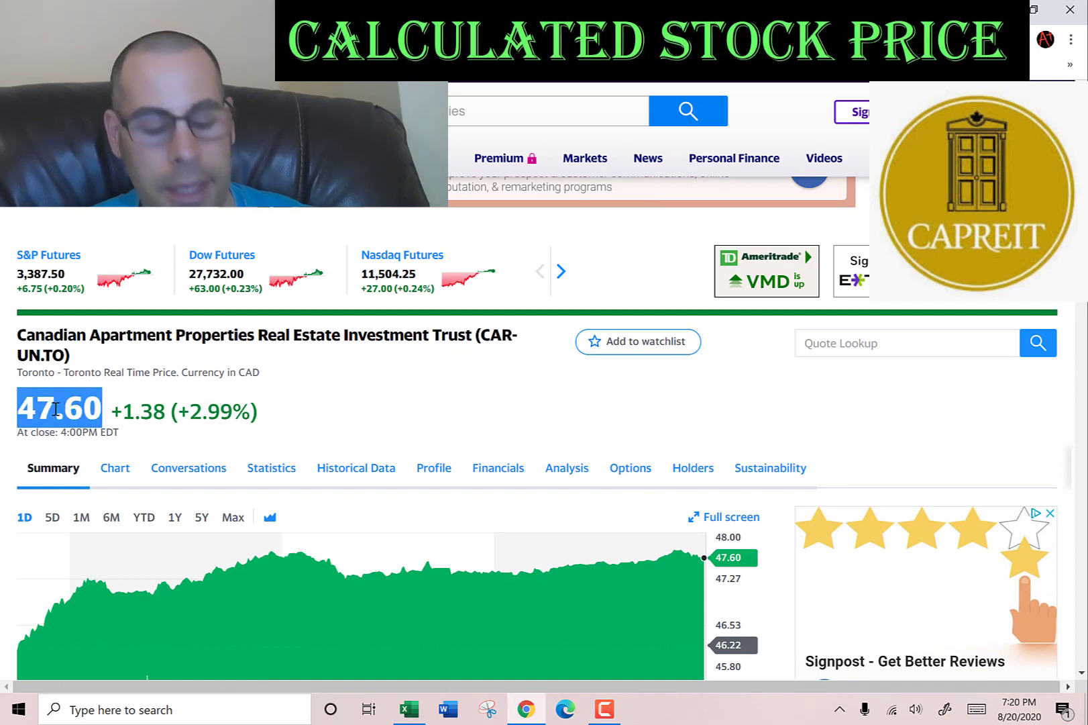
pyautogui.hotkey('ctrl', 'c')
pyautogui.hotkey('alt', 'Tab')
pyautogui.hotkey('ctrl', 'v')
pyautogui.press('Return')
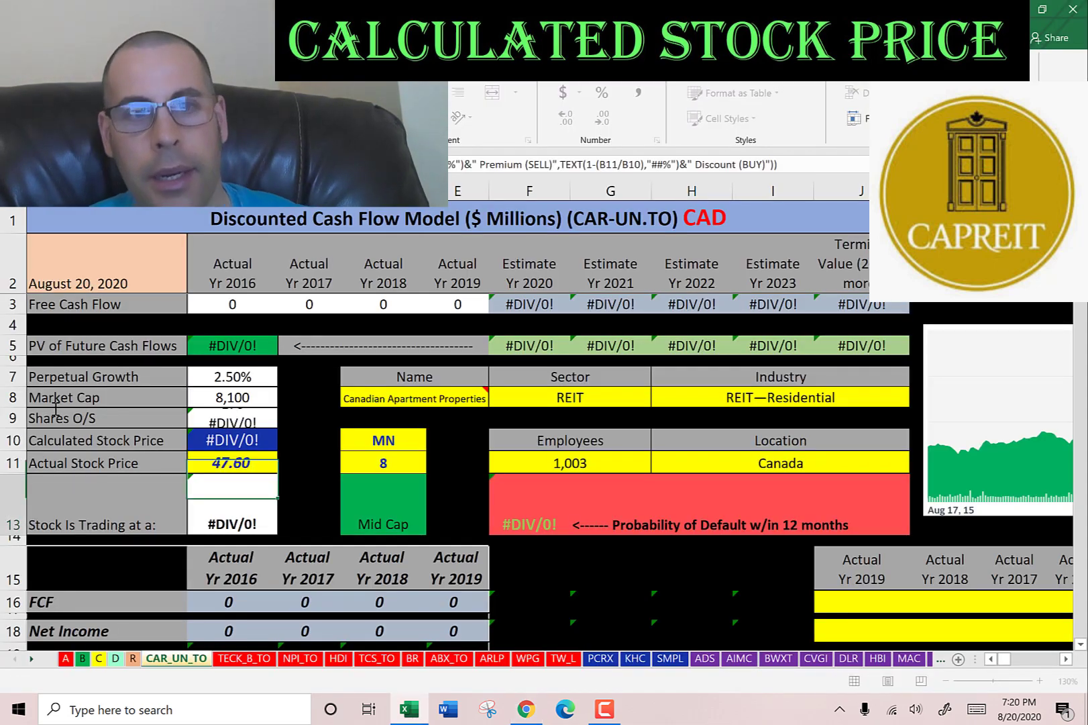
pyautogui.scroll(-3, 473, 433)
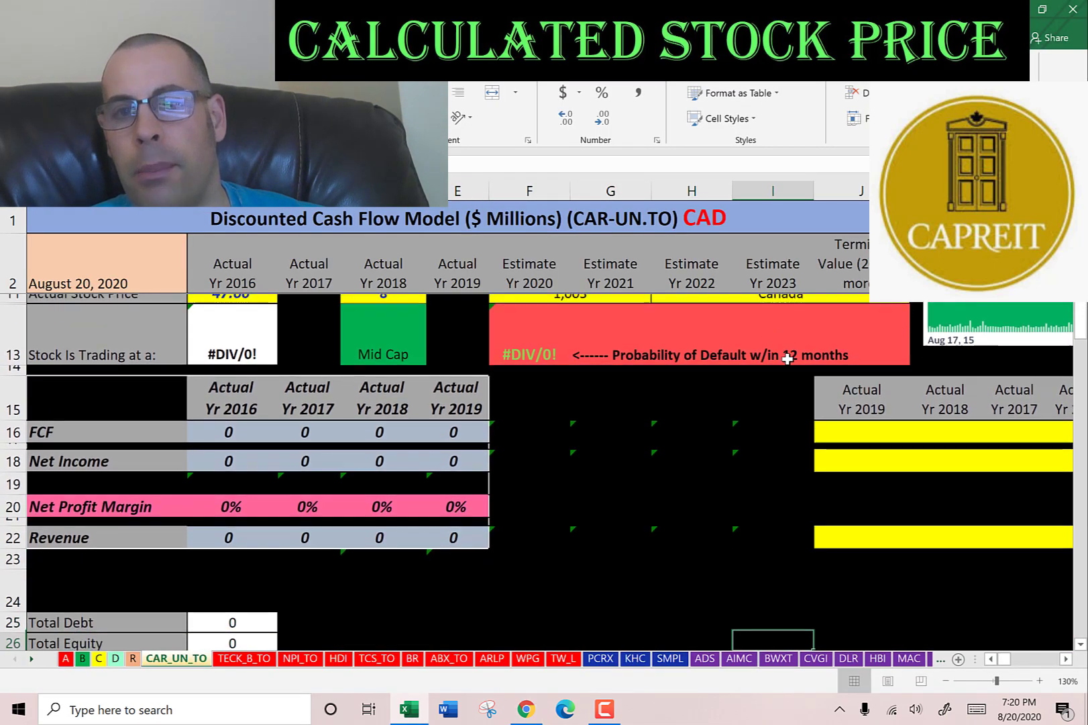
pyautogui.scroll(-1, 787, 358)
pyautogui.click(851, 355)
pyautogui.hotkey('alt', 'Tab')
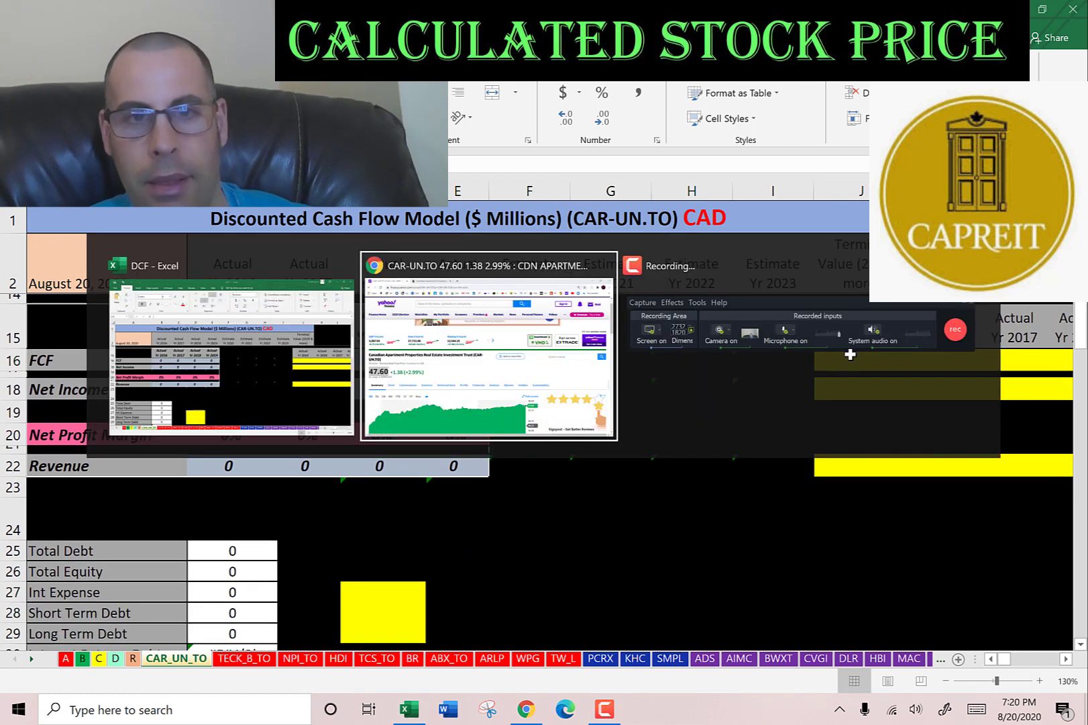
# Step: Paste the Cash Flow statement's Free Cash Flow row (164, 195, 227, 212) as text into J16
pyautogui.click(502, 463)
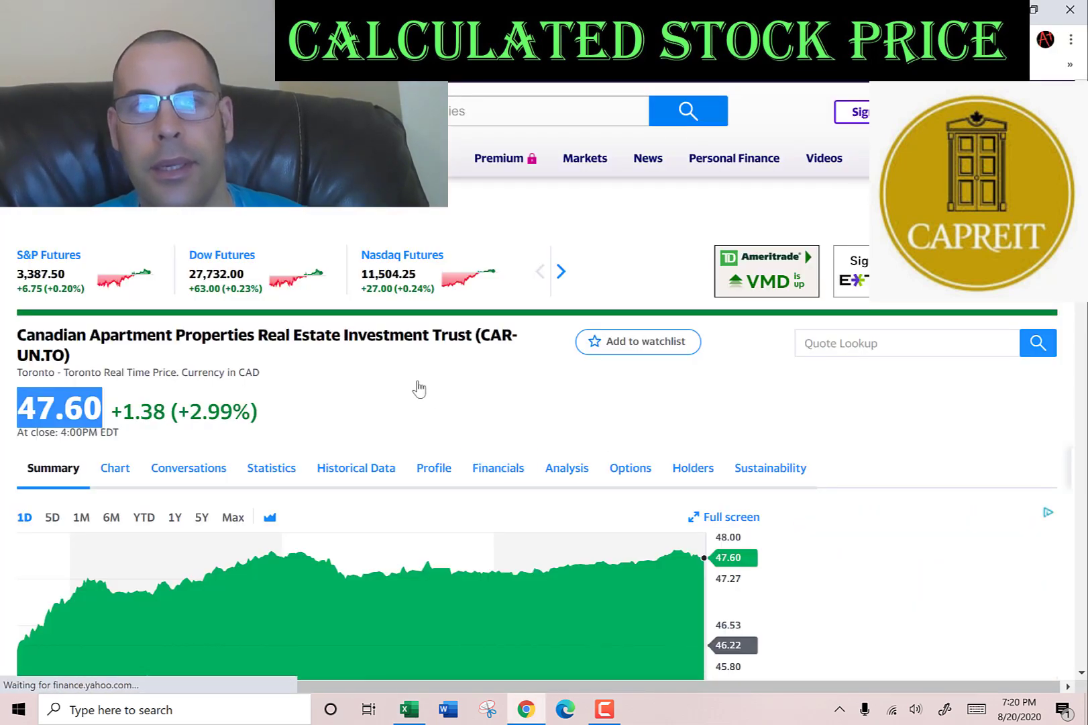
pyautogui.scroll(-3, 355, 379)
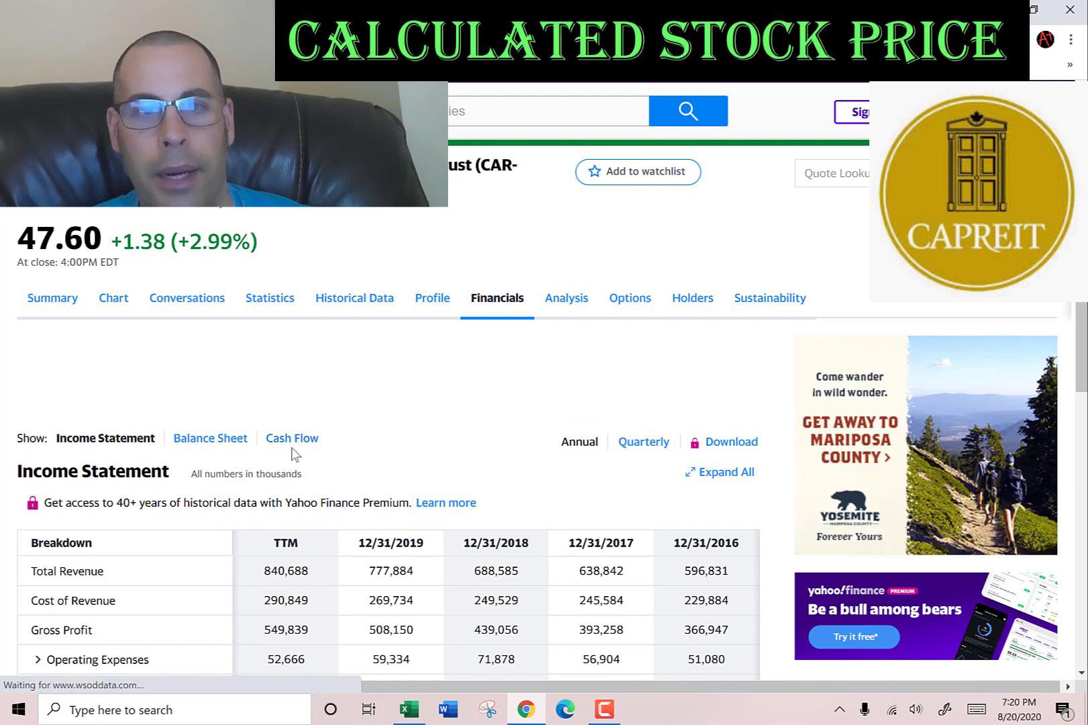
pyautogui.click(293, 437)
pyautogui.scroll(-4, 355, 435)
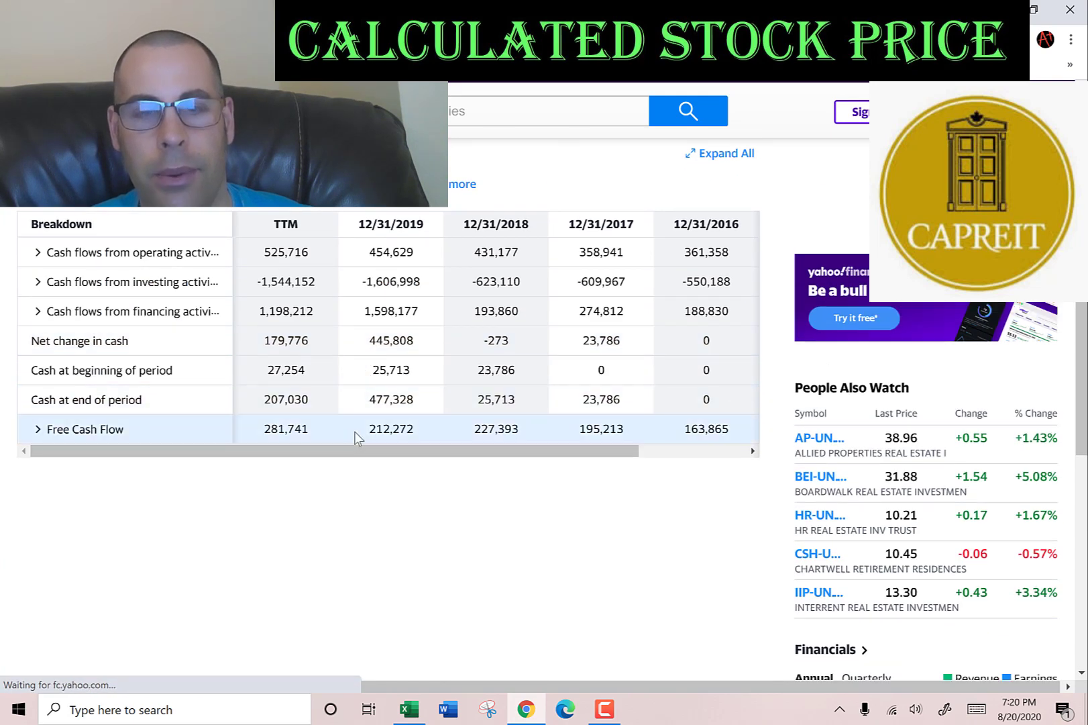
pyautogui.moveTo(357, 436); pyautogui.dragTo(593, 435)
pyautogui.hotkey('ctrl', 'c')
pyautogui.hotkey('alt', 'Tab')
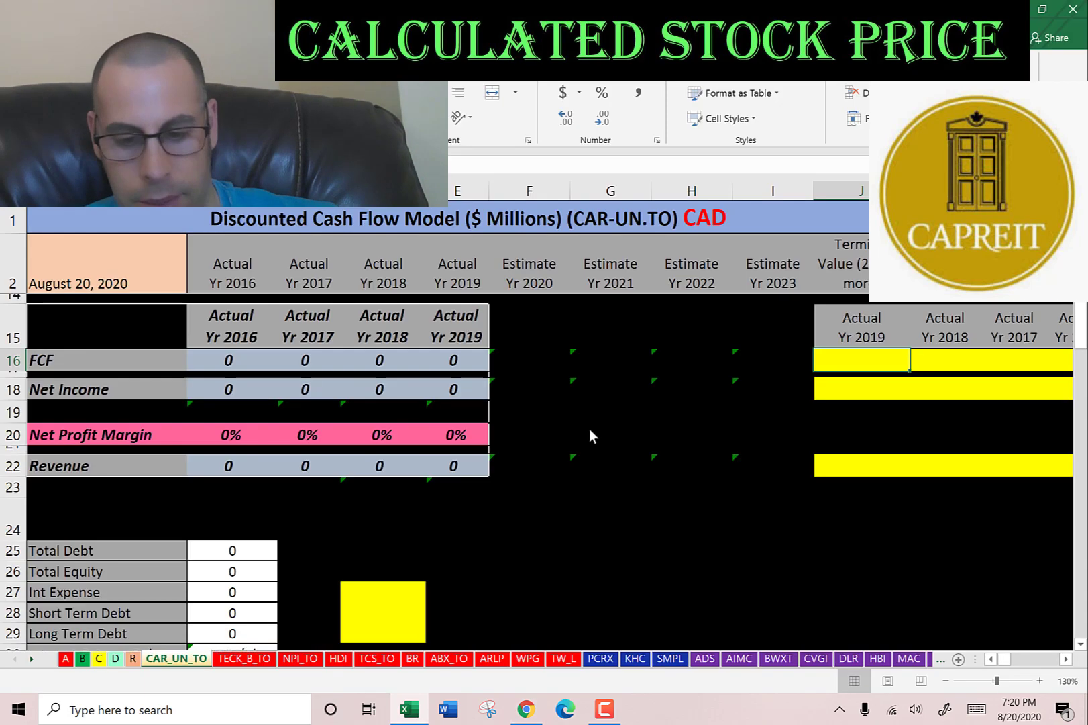
pyautogui.hotkey('shift', 'F10')
pyautogui.press('s')
pyautogui.press('Return')
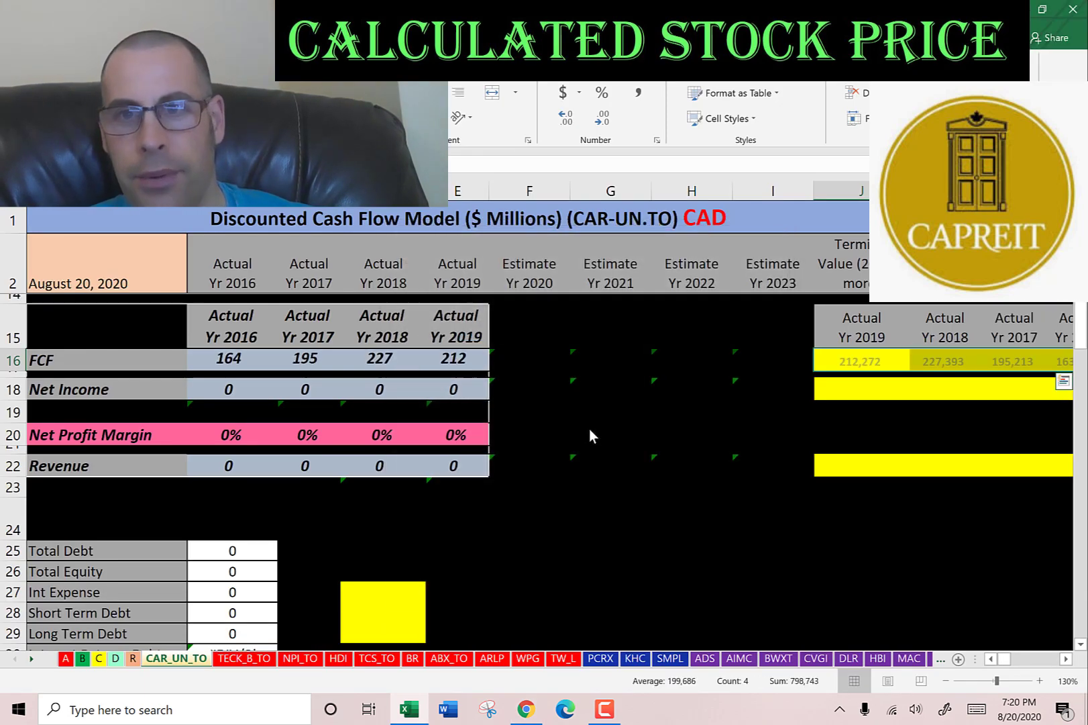
# Step: Reset the cash flow table to TTM and bring up the CAR-UN.TO income statement
pyautogui.hotkey('alt', 'Tab')
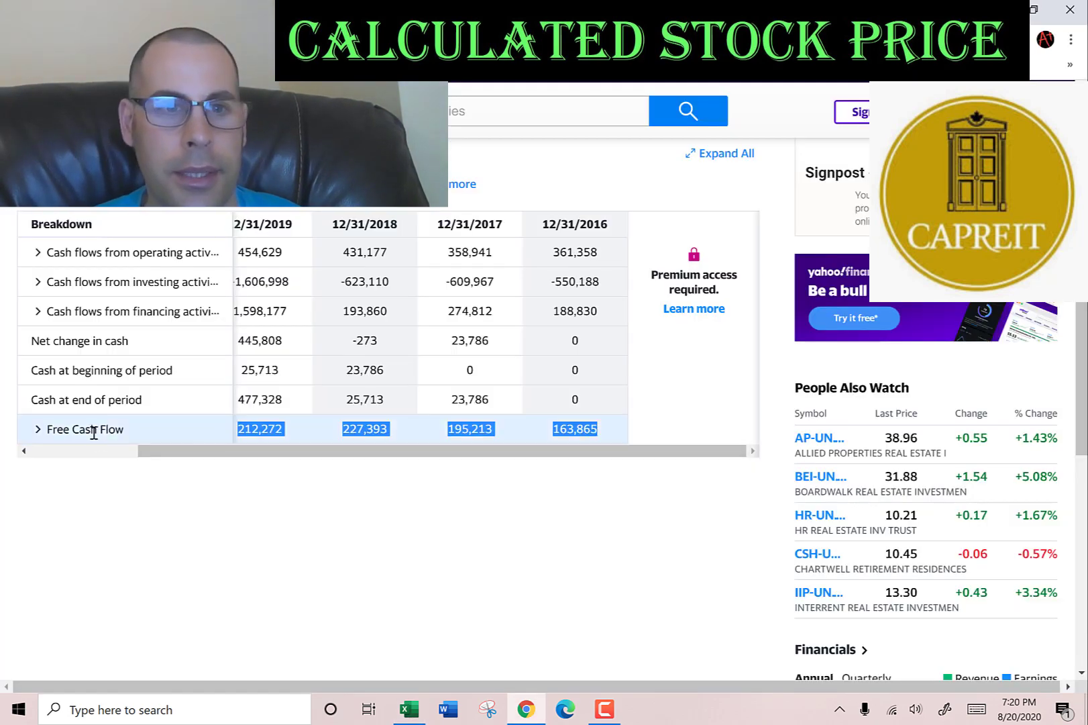
pyautogui.click(102, 452)
pyautogui.scroll(2, 93, 429)
pyautogui.click(87, 284)
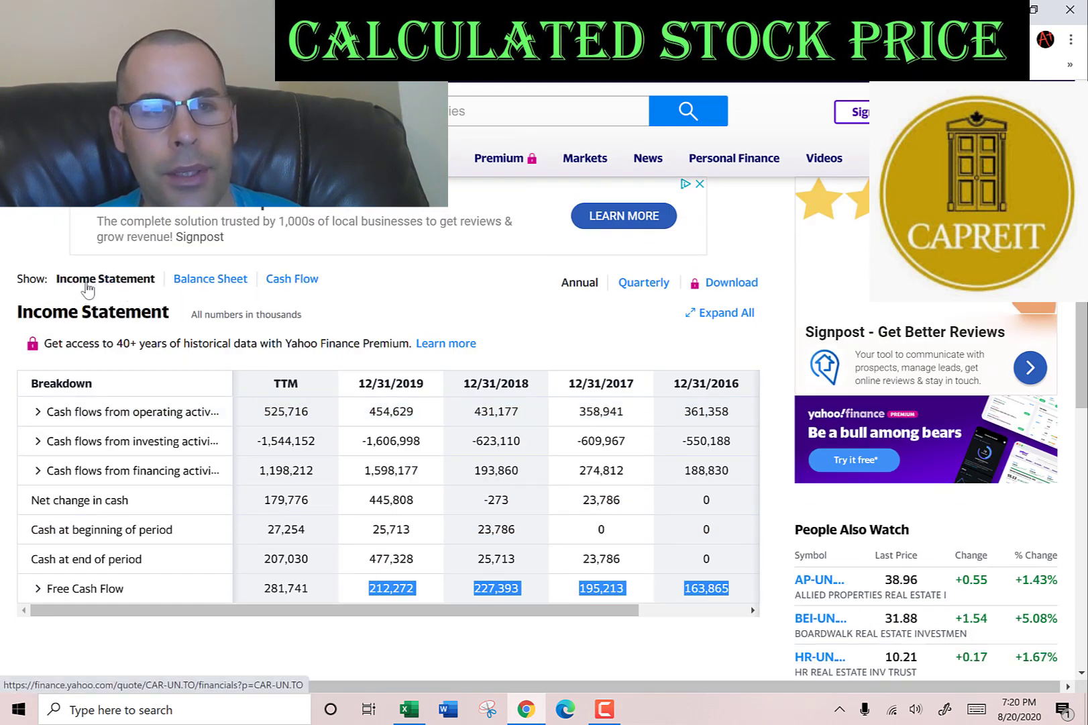
pyautogui.scroll(-3, 310, 337)
# Step: Paste Net Income 439, 837, 1,218, 1,195 as text into the Net Income row at J18
pyautogui.moveTo(363, 466); pyautogui.dragTo(735, 472)
pyautogui.hotkey('ctrl', 'c')
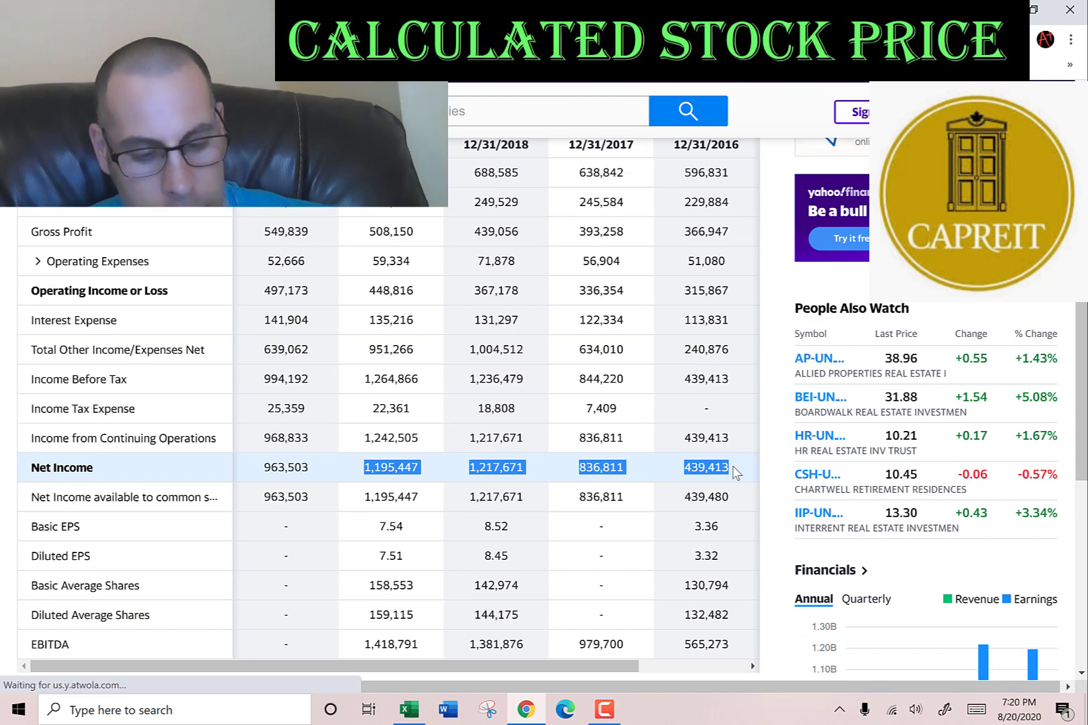
pyautogui.hotkey('alt', 'Tab')
pyautogui.hotkey('shift', 'F10')
pyautogui.press('s')
pyautogui.press('Return')
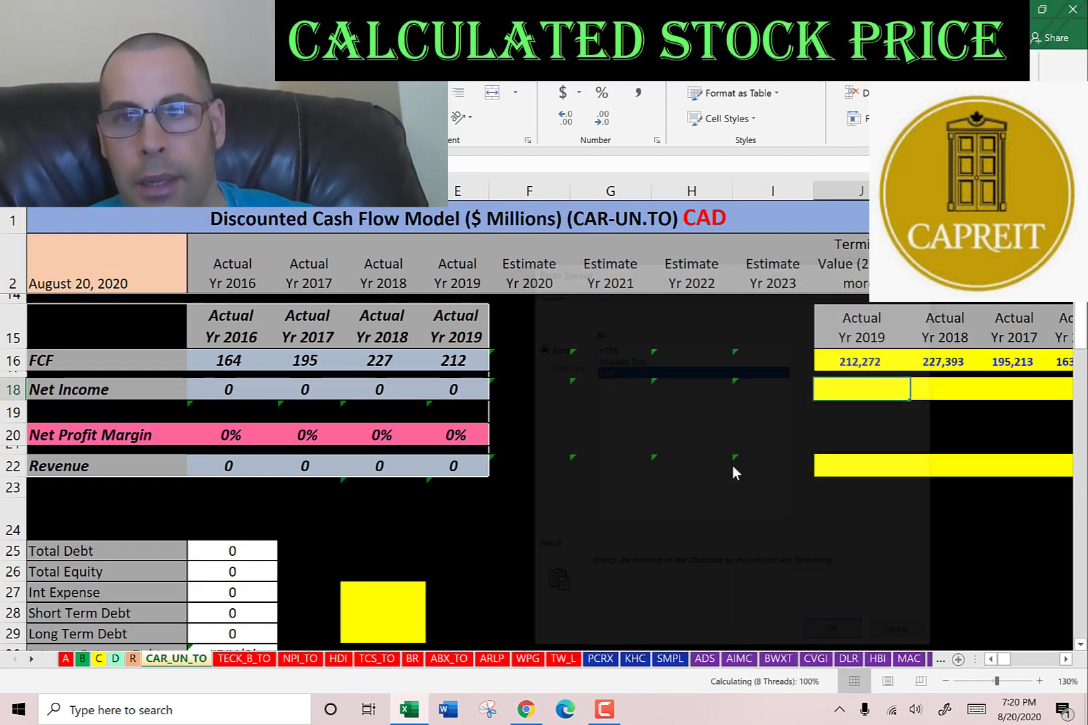
# Step: Paste Total Revenue 597, 639, 689, 778 as text into J22 and review the FCF values
pyautogui.hotkey('alt', 'Tab')
pyautogui.scroll(2, 736, 472)
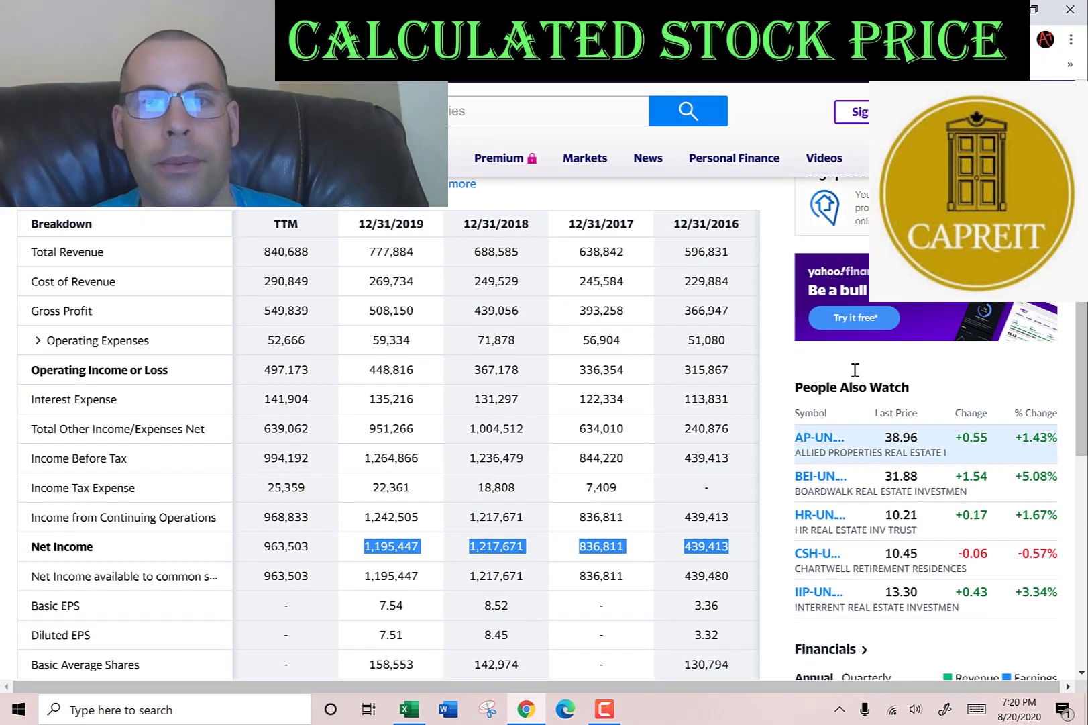
pyautogui.moveTo(364, 267); pyautogui.dragTo(720, 266)
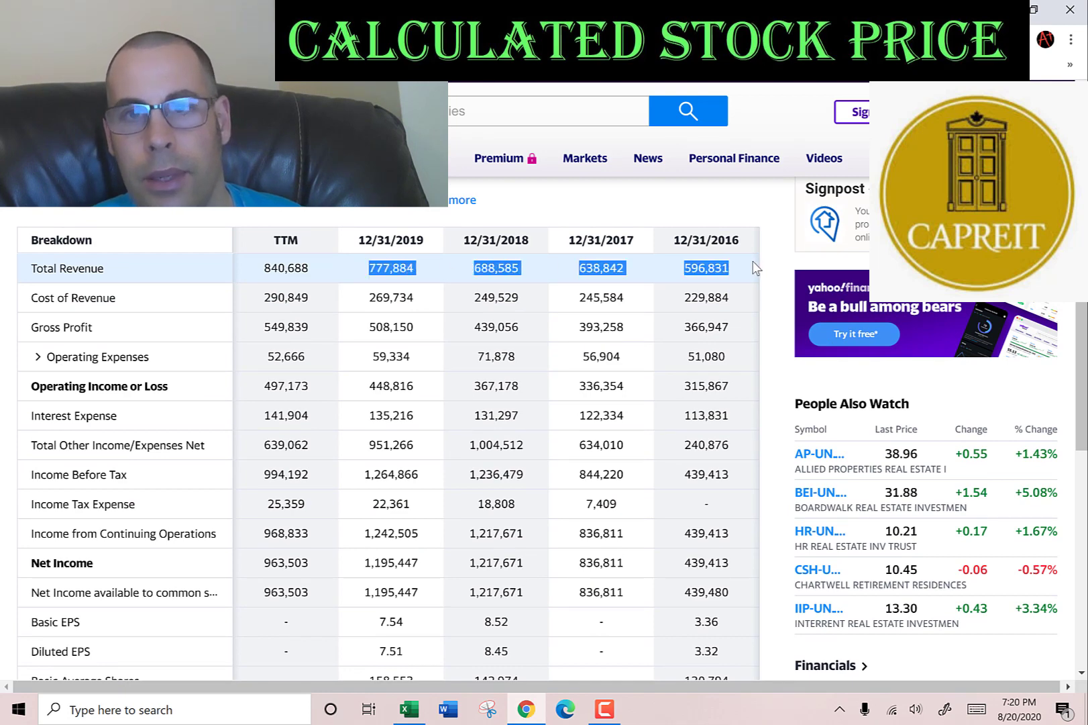
pyautogui.hotkey('ctrl', 'c')
pyautogui.hotkey('alt', 'Tab')
pyautogui.hotkey('shift', 'F10')
pyautogui.press('s')
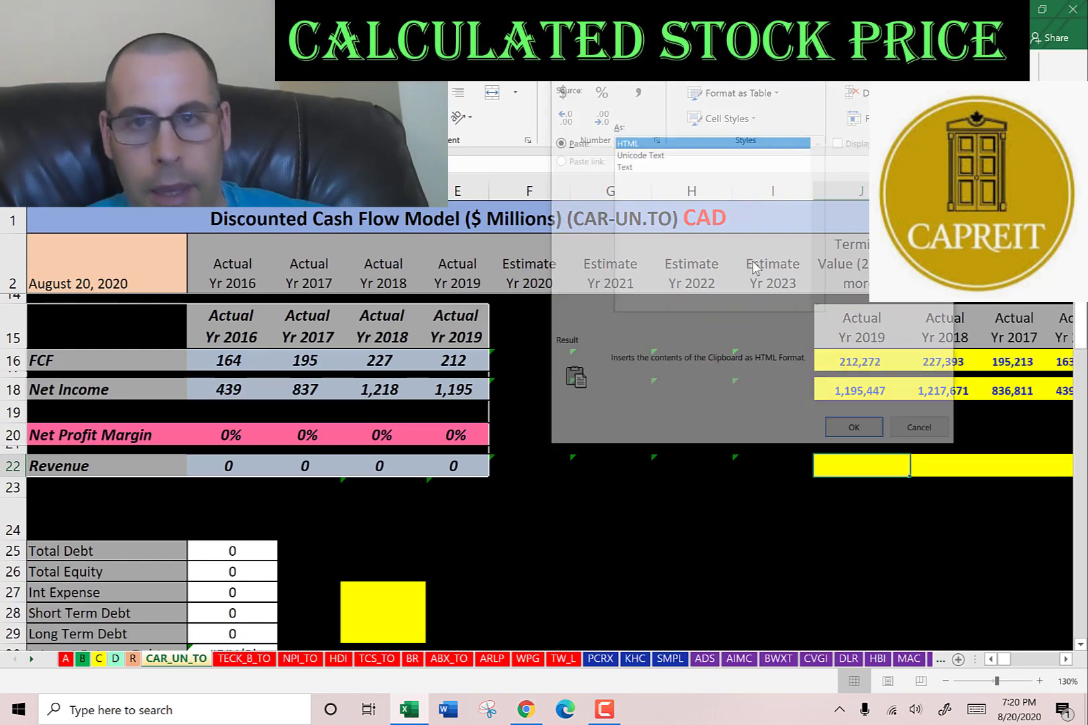
pyautogui.press('Down')
pyautogui.press('Down')
pyautogui.press('Return')
pyautogui.press('Up')
pyautogui.press('Left')
pyautogui.press('Left')
pyautogui.press('Left')
pyautogui.press('Left')
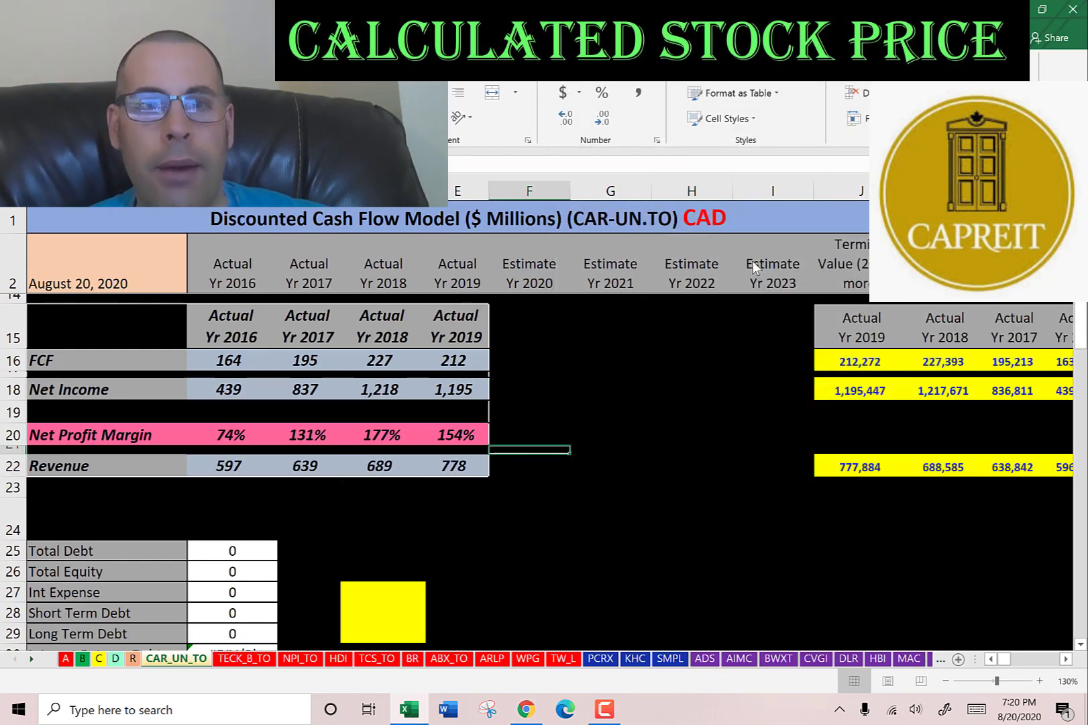
pyautogui.press('Left')
pyautogui.press('Up')
pyautogui.press('Up')
pyautogui.press('Left')
pyautogui.press('Up')
pyautogui.press('Left')
pyautogui.press('Up')
pyautogui.press('Left')
pyautogui.press('Up')
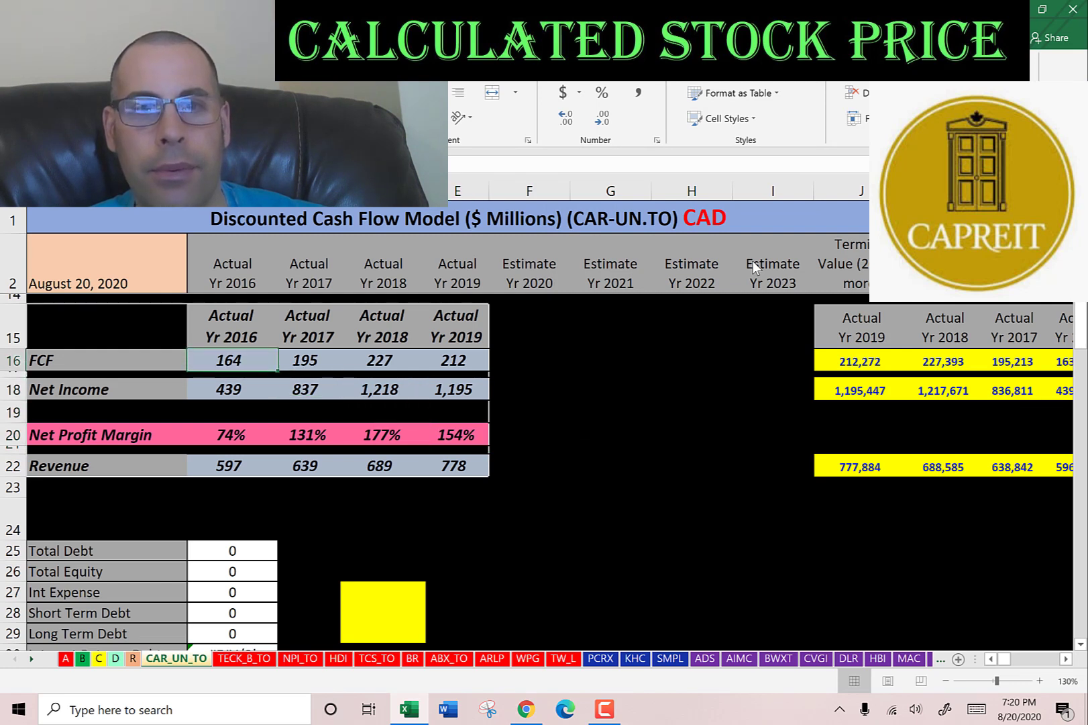
pyautogui.press('Right')
pyautogui.press('Right')
pyautogui.press('Right')
pyautogui.press('Right')
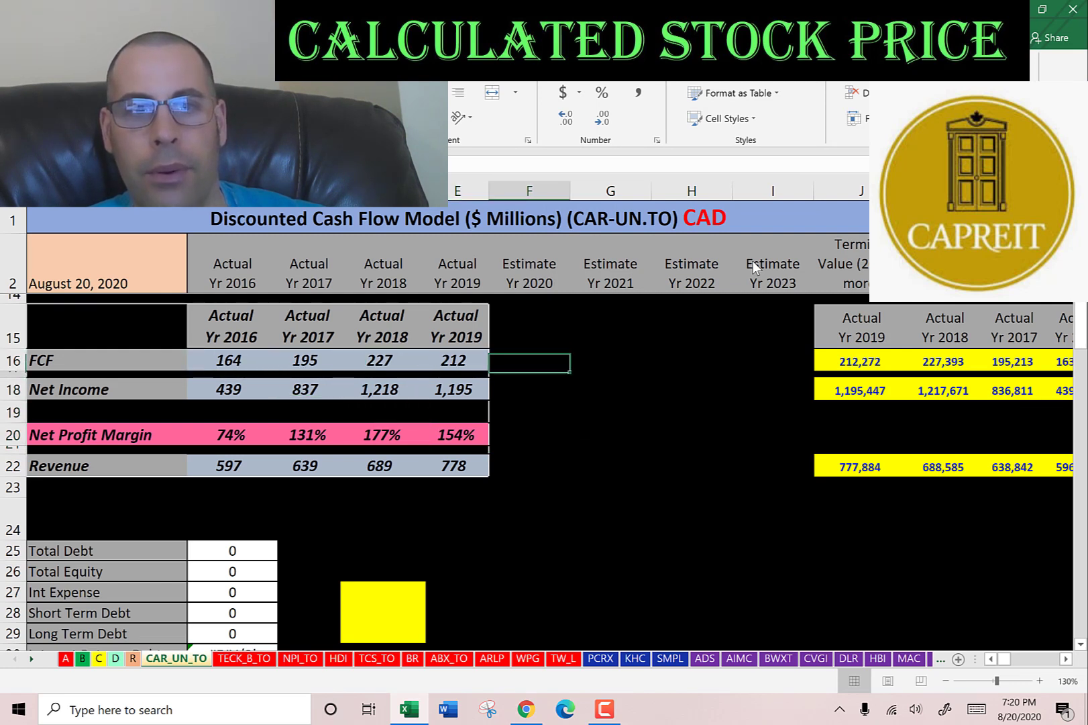
pyautogui.press('Down')
pyautogui.press('Left')
pyautogui.press('Left')
pyautogui.press('Left')
pyautogui.press('Left')
pyautogui.press('Left')
pyautogui.press('Right')
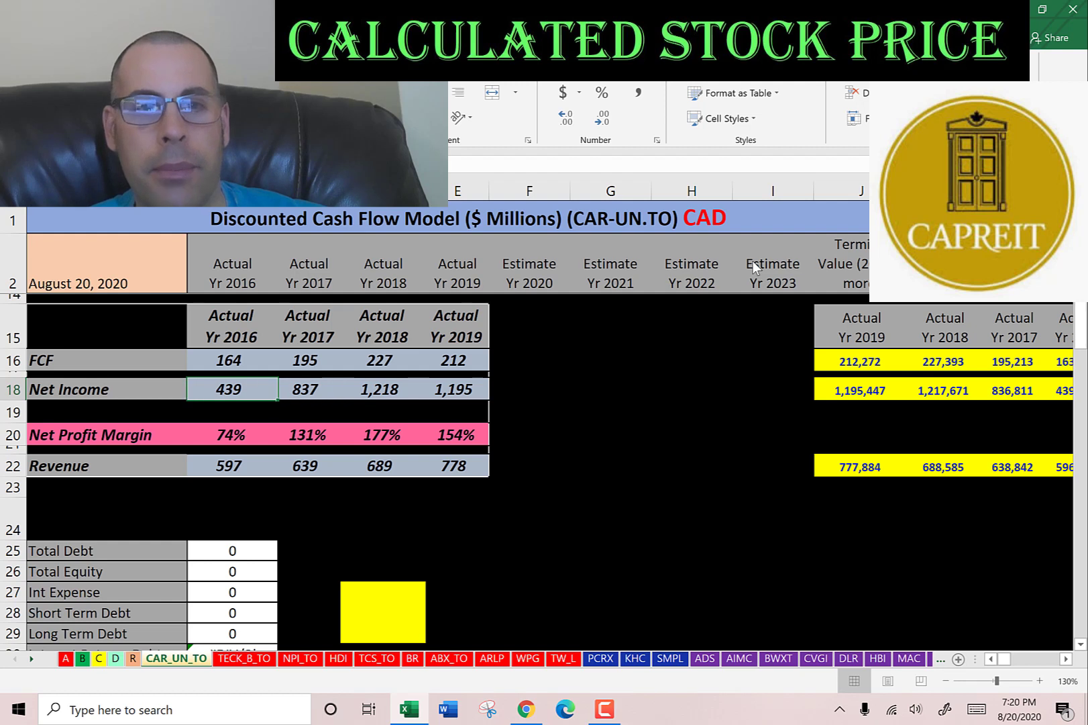
pyautogui.press('Right')
pyautogui.press('Right')
pyautogui.press('Right')
pyautogui.press('Left')
pyautogui.press('Left')
pyautogui.press('Left')
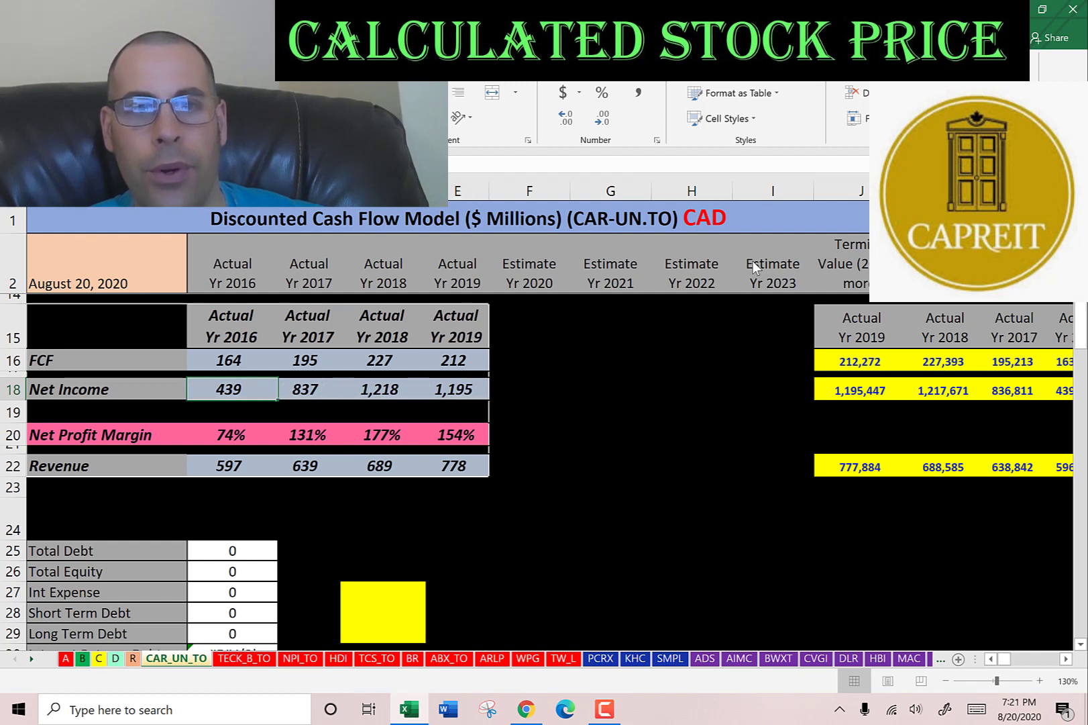
pyautogui.press('Right')
pyautogui.press('Right')
pyautogui.press('Right')
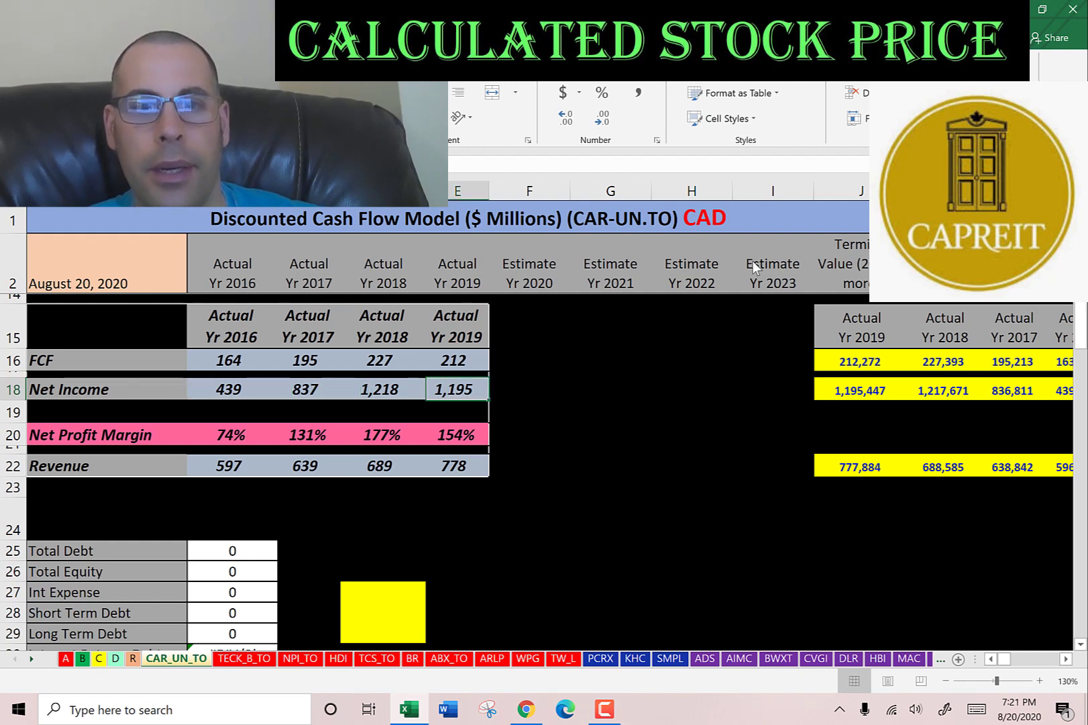
pyautogui.press('Down')
pyautogui.press('Down')
pyautogui.press('Down')
pyautogui.press('Left')
pyautogui.press('Left')
pyautogui.press('Left')
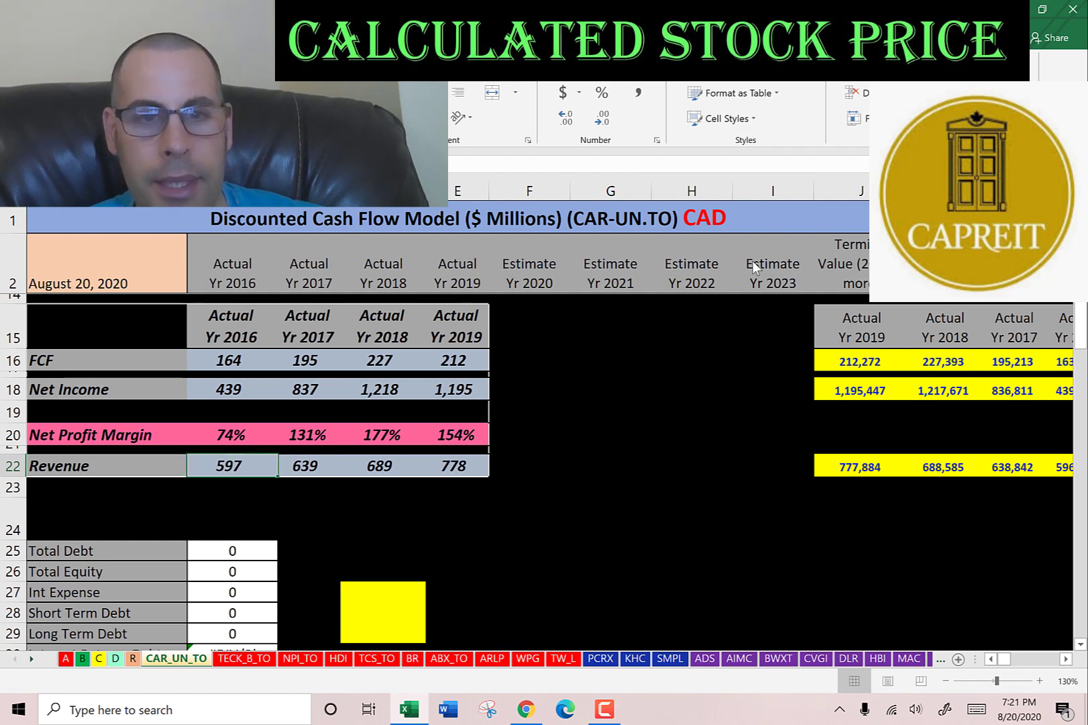
pyautogui.press('Right')
pyautogui.press('Right')
pyautogui.press('Right')
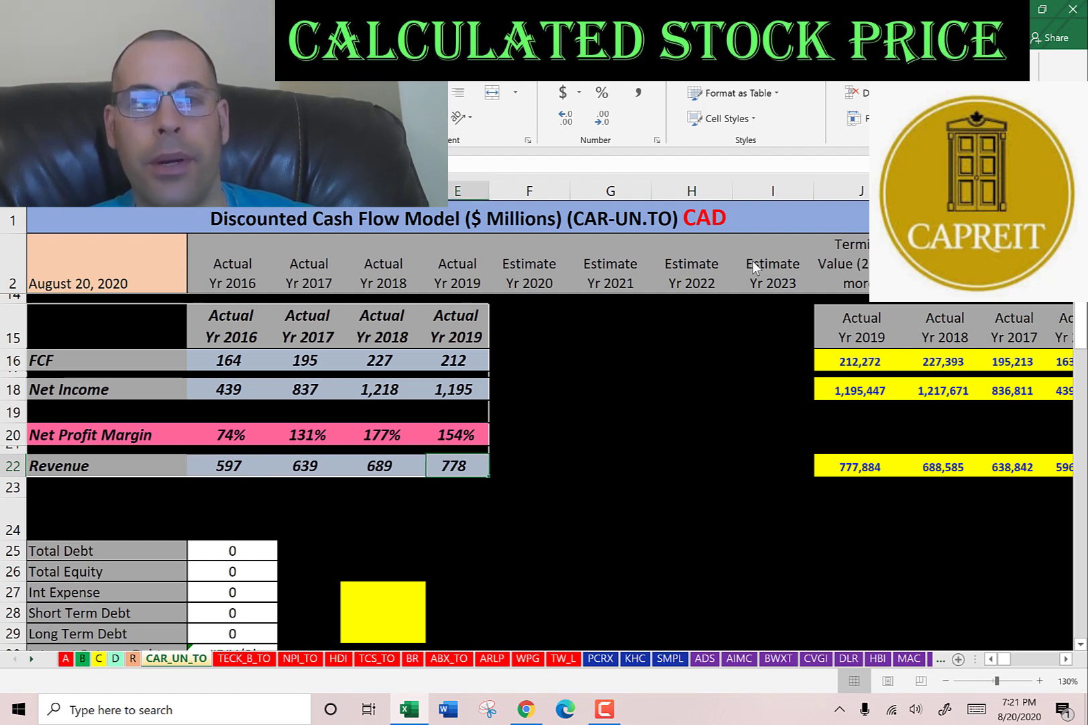
pyautogui.press('Down')
pyautogui.press('Down')
pyautogui.press('Down')
pyautogui.press('Down')
pyautogui.press('Left')
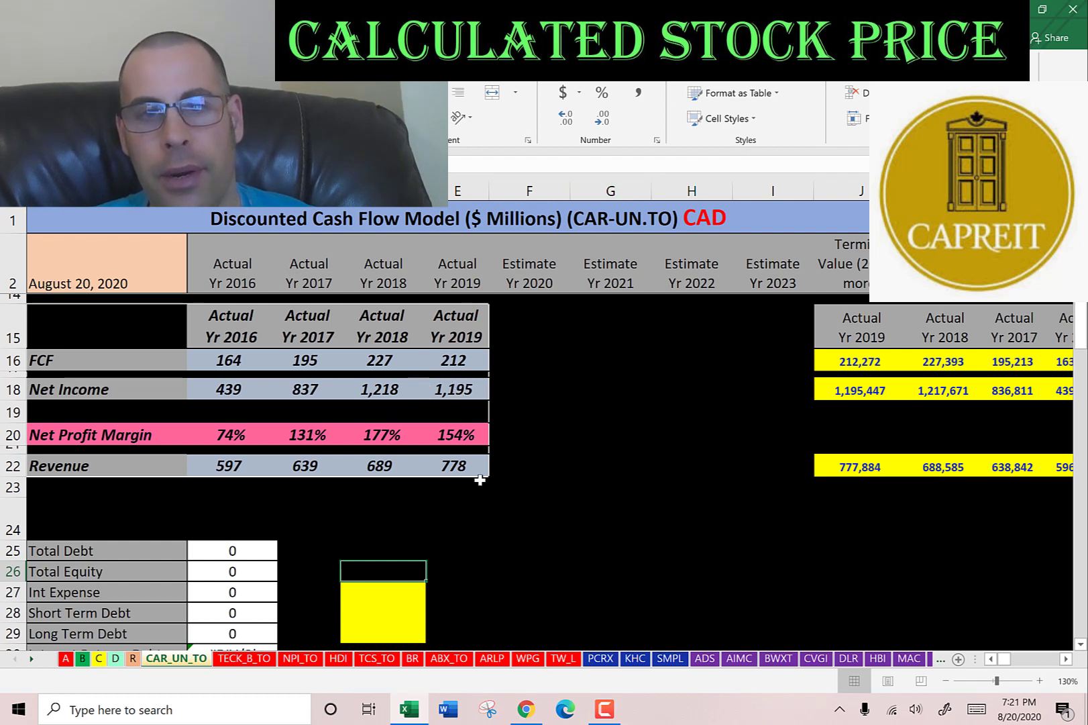
pyautogui.click(454, 464)
pyautogui.click(460, 388)
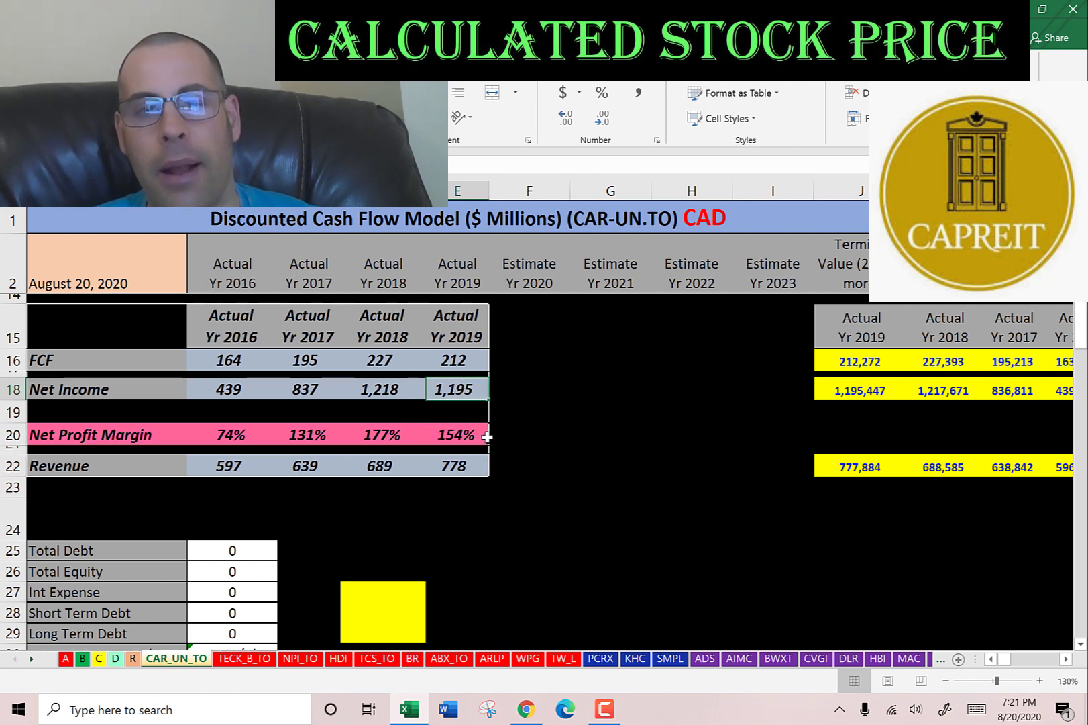
# Step: Copy the 2019 interest expense 135,216 into the DCF sheet's E27 input cell
pyautogui.hotkey('alt', 'Tab')
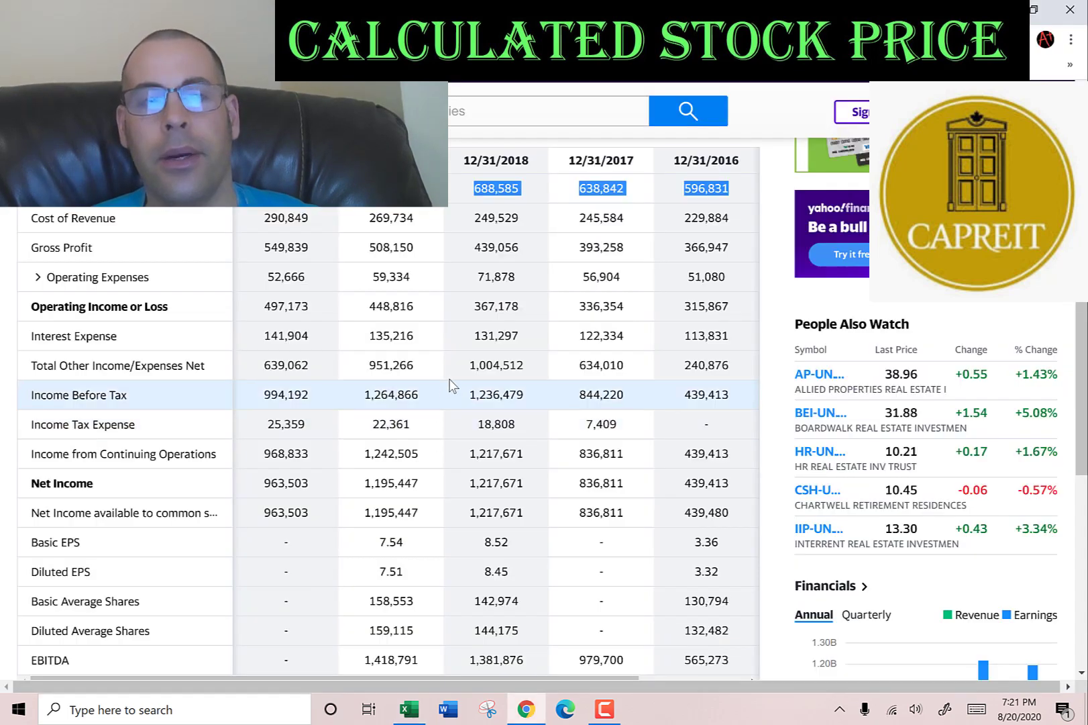
pyautogui.doubleClick(392, 333)
pyautogui.hotkey('ctrl', 'c')
pyautogui.hotkey('alt', 'Tab')
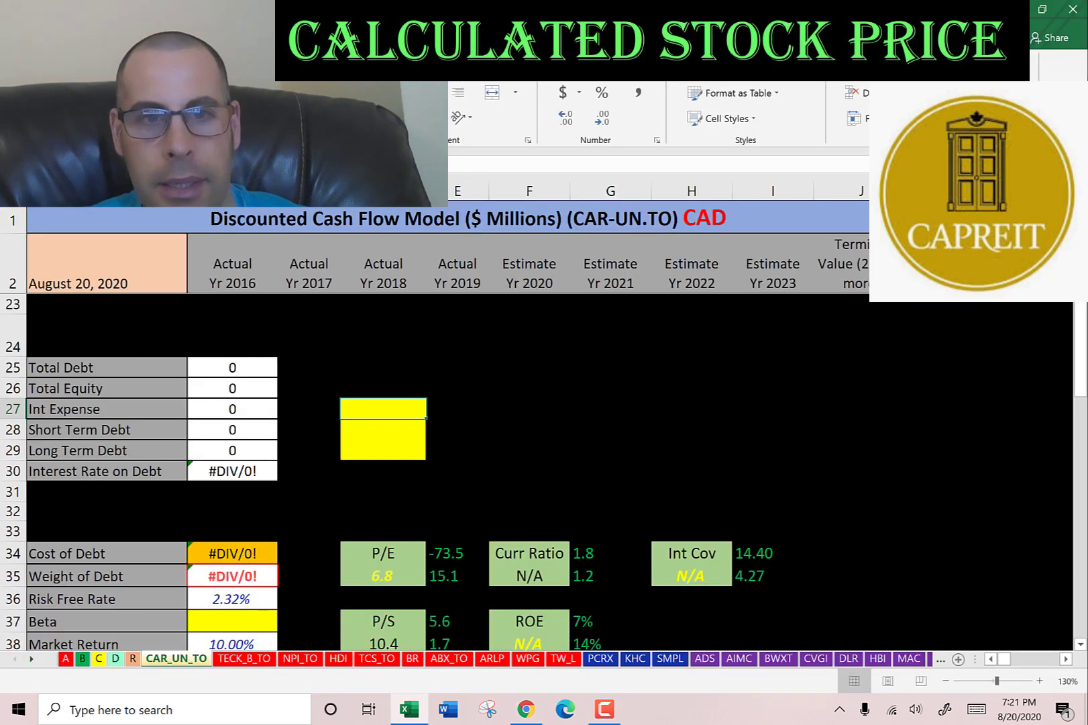
pyautogui.hotkey('ctrl', 'v')
pyautogui.press('Return')
pyautogui.click(457, 429)
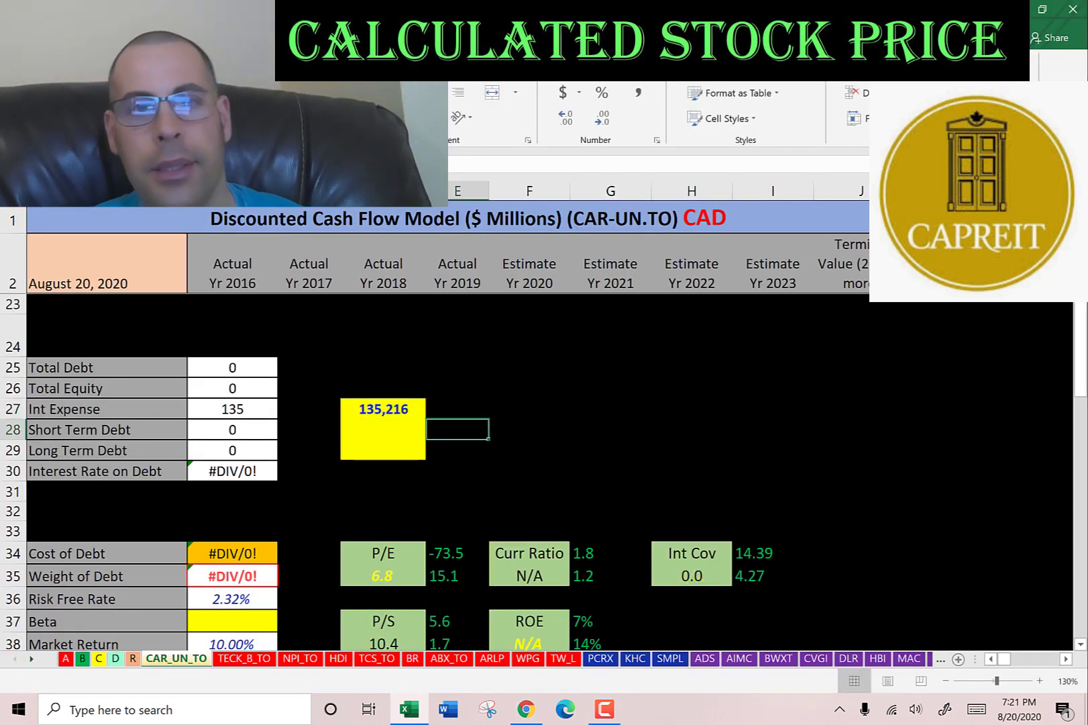
# Step: Bring up the Yahoo balance sheet with Liabilities and stockholders' equity expanded
pyautogui.hotkey('alt', 'Tab')
pyautogui.scroll(4, 205, 260)
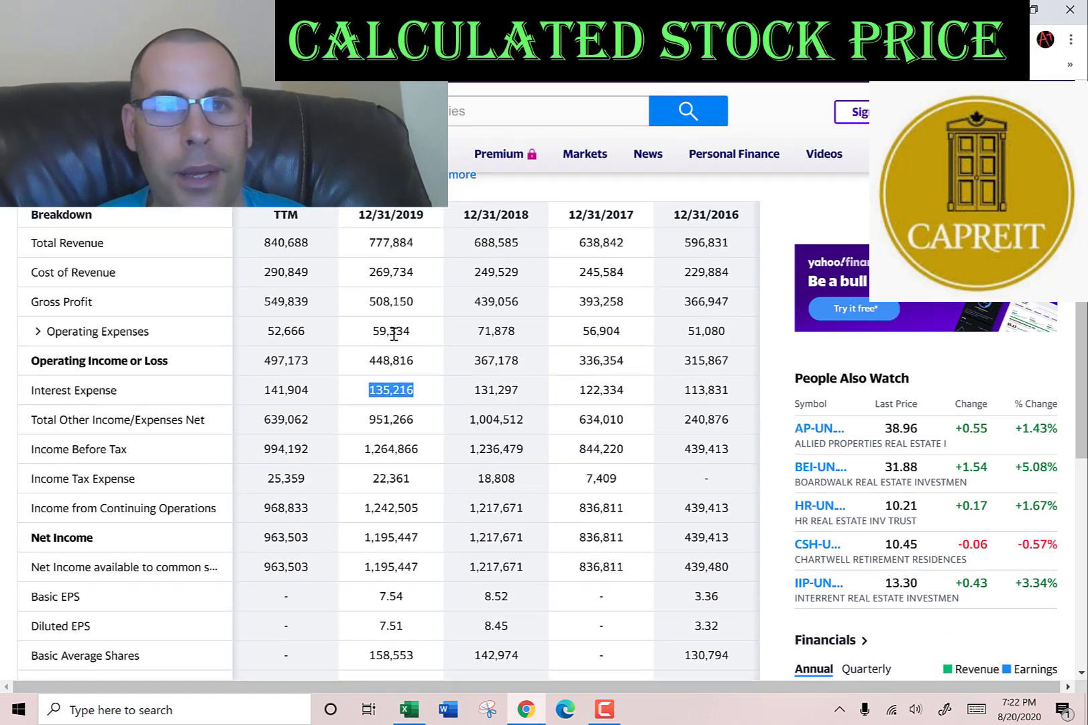
pyautogui.click(205, 255)
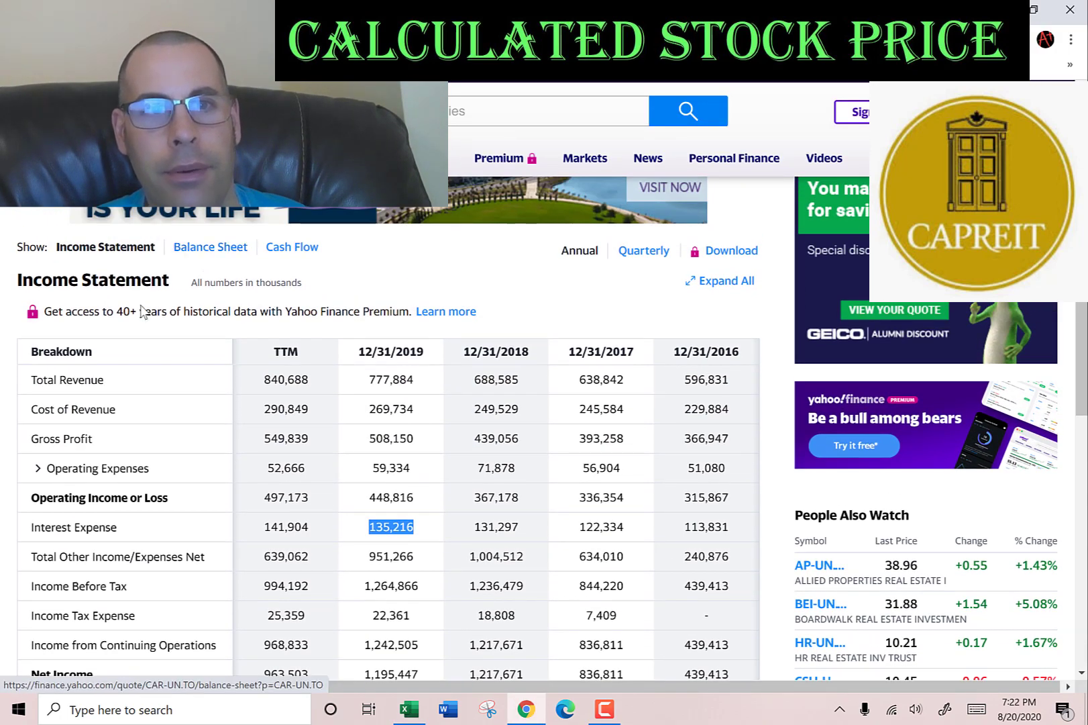
pyautogui.click(37, 409)
# Step: Expand the liabilities breakdown and paste 2019 current debt 436,447 into the short-term debt cell
pyautogui.click(51, 438)
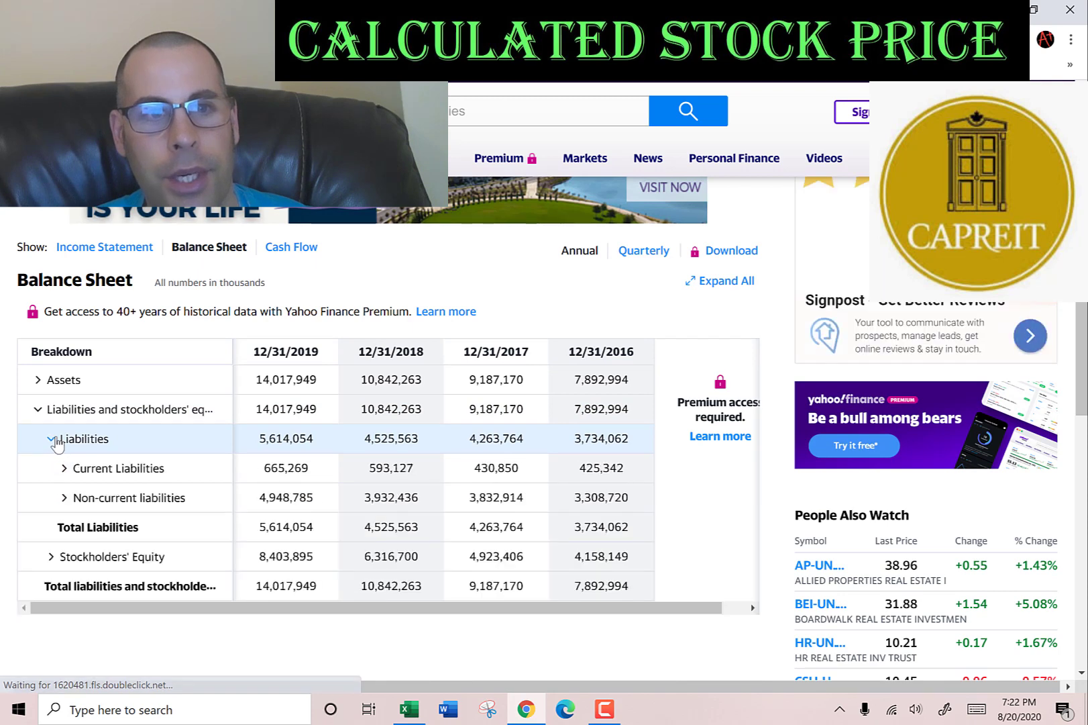
pyautogui.click(65, 496)
pyautogui.click(67, 469)
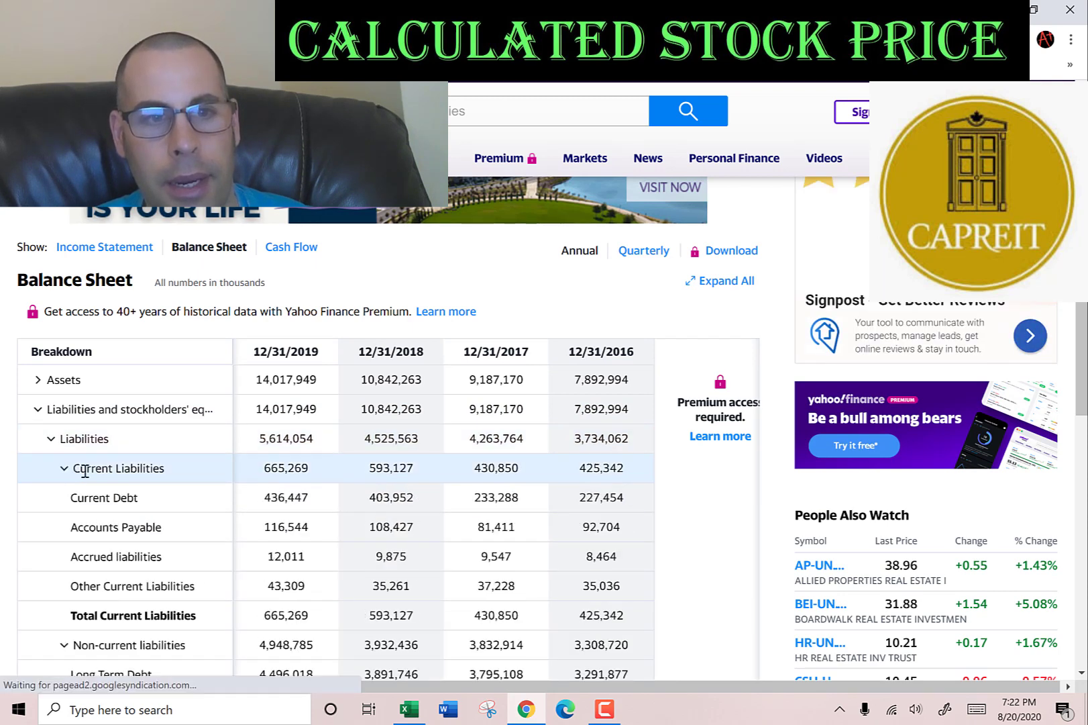
pyautogui.doubleClick(297, 496)
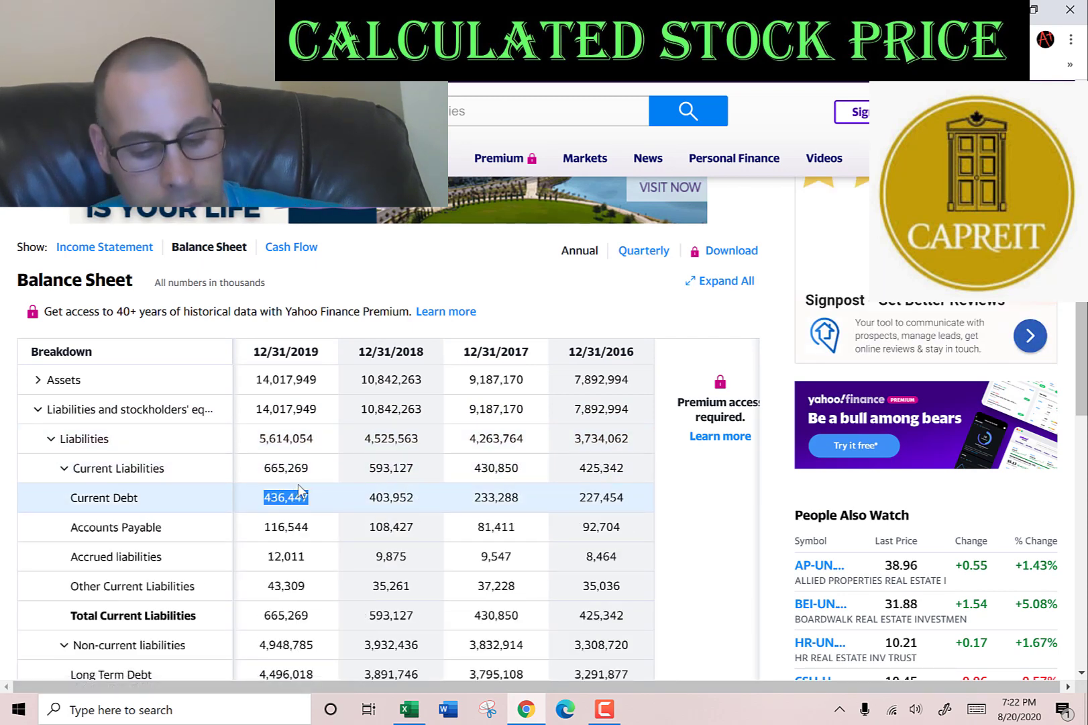
pyautogui.hotkey('alt', 'Tab')
pyautogui.press('Left')
pyautogui.press('Down')
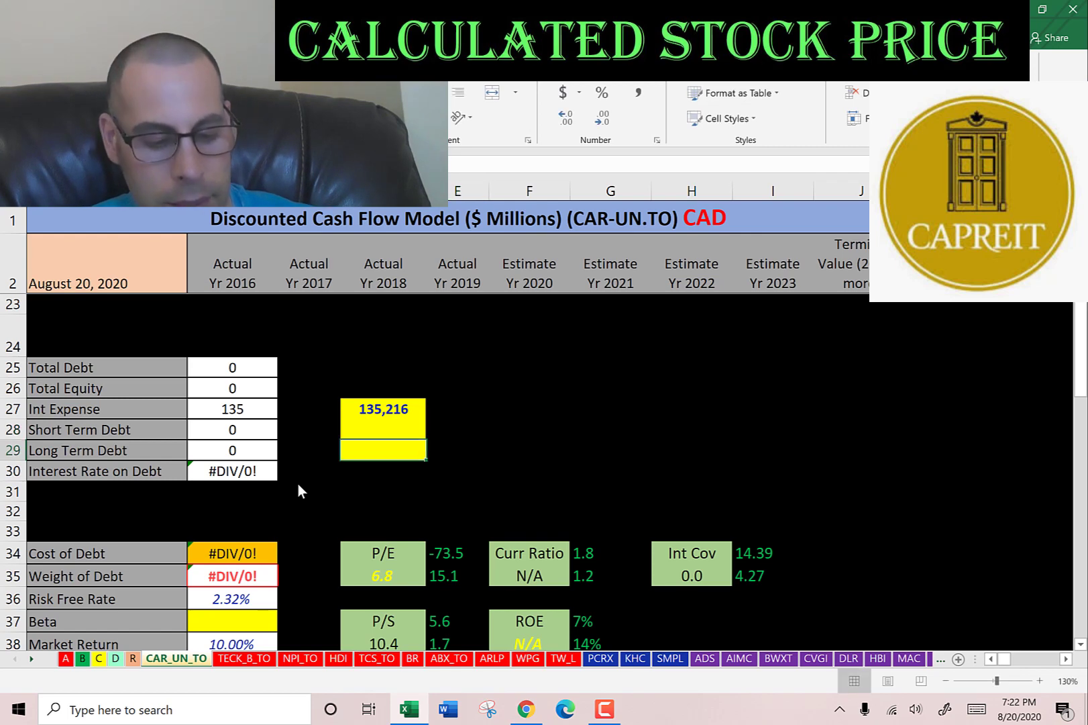
pyautogui.hotkey('ctrl', 'v')
# Step: Paste the 2019 long-term debt 4,496,018 into the long-term debt cell, giving WACC 2.74%
pyautogui.hotkey('alt', 'Tab')
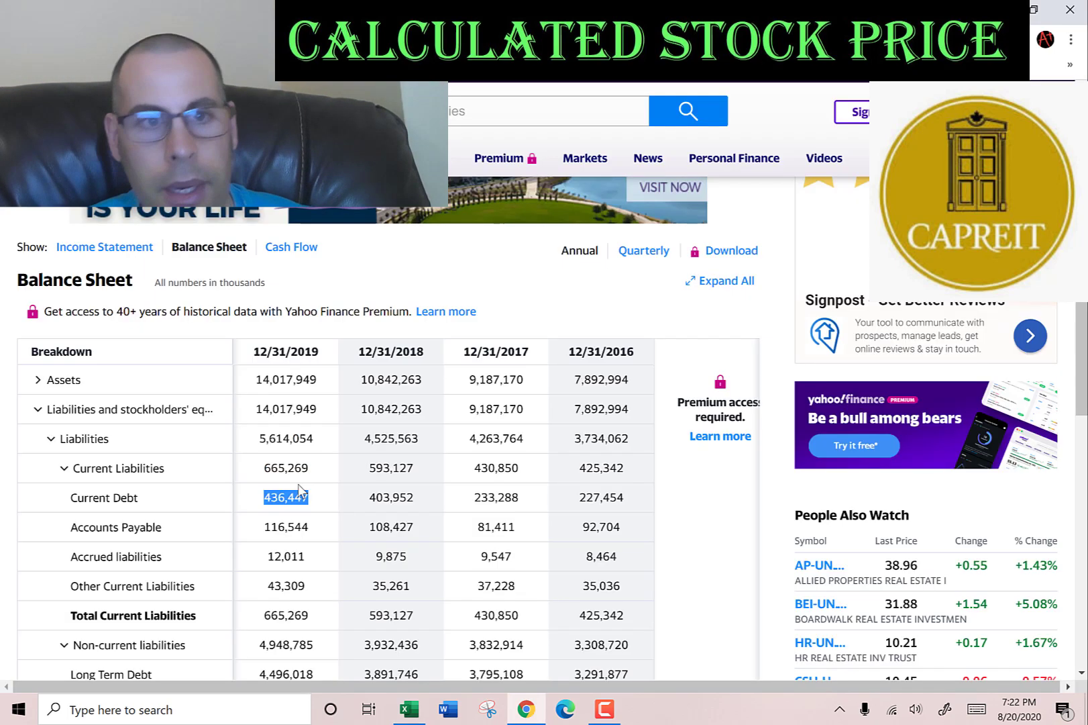
pyautogui.scroll(-2, 298, 484)
pyautogui.doubleClick(282, 546)
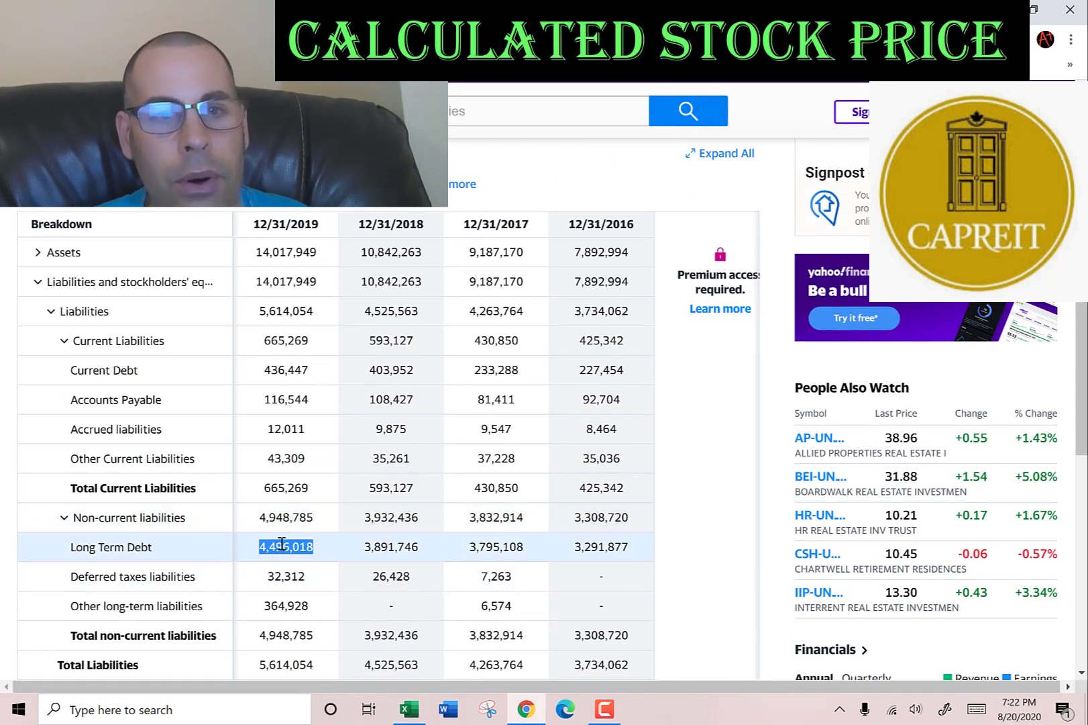
pyautogui.hotkey('ctrl', 'c')
pyautogui.hotkey('alt', 'Tab')
pyautogui.hotkey('ctrl', 'v')
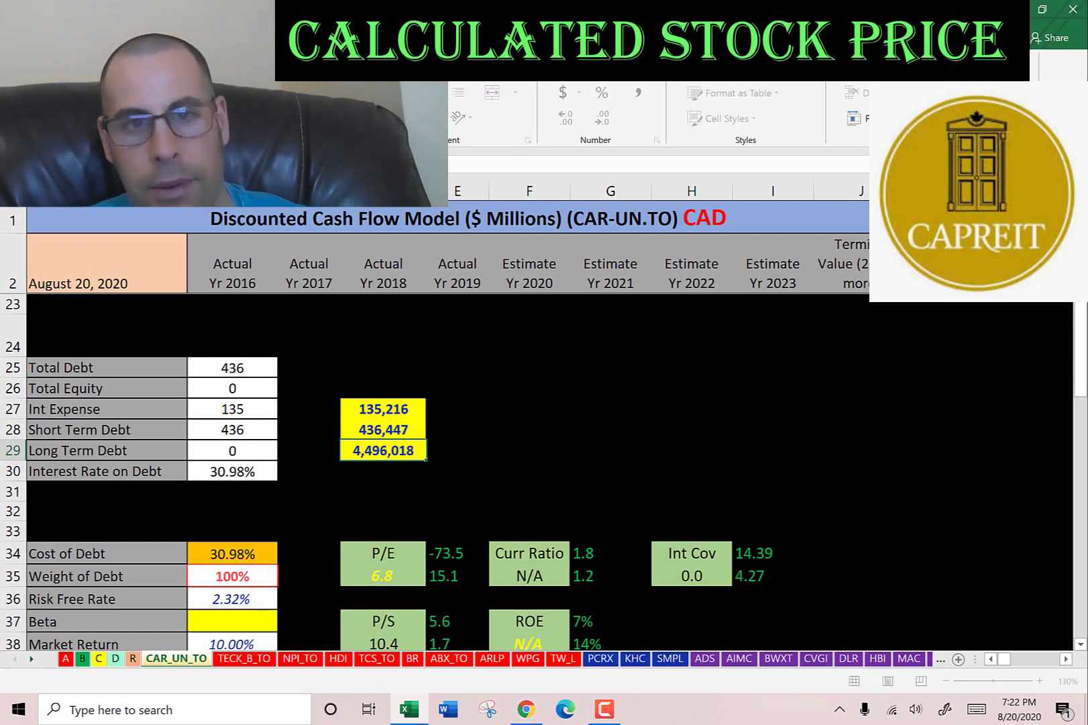
pyautogui.press('Down')
pyautogui.press('Left')
pyautogui.press('Left')
pyautogui.press('Left')
pyautogui.press('Down')
pyautogui.press('Down')
pyautogui.press('Down')
pyautogui.press('Down')
pyautogui.press('Down')
pyautogui.press('Down')
pyautogui.press('Down')
pyautogui.press('Down')
pyautogui.press('Down')
pyautogui.press('Down')
pyautogui.press('Down')
pyautogui.press('Down')
pyautogui.press('Down')
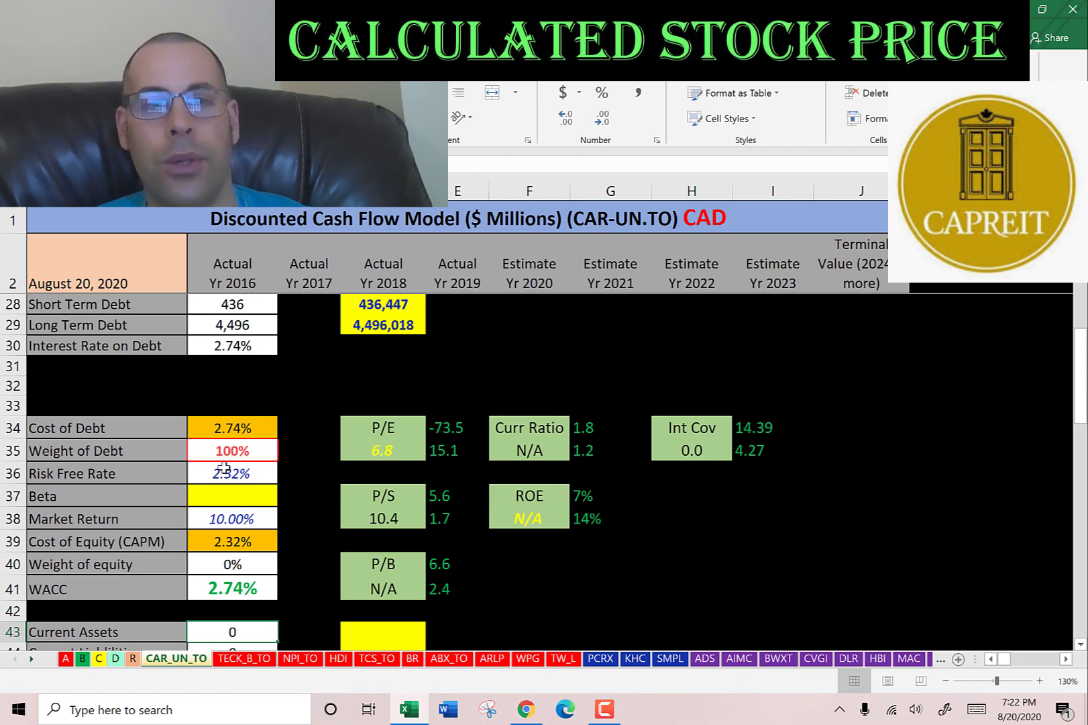
# Step: Enter the 0.81 five-year monthly beta from the Yahoo summary into the Beta cell B37
pyautogui.click(213, 496)
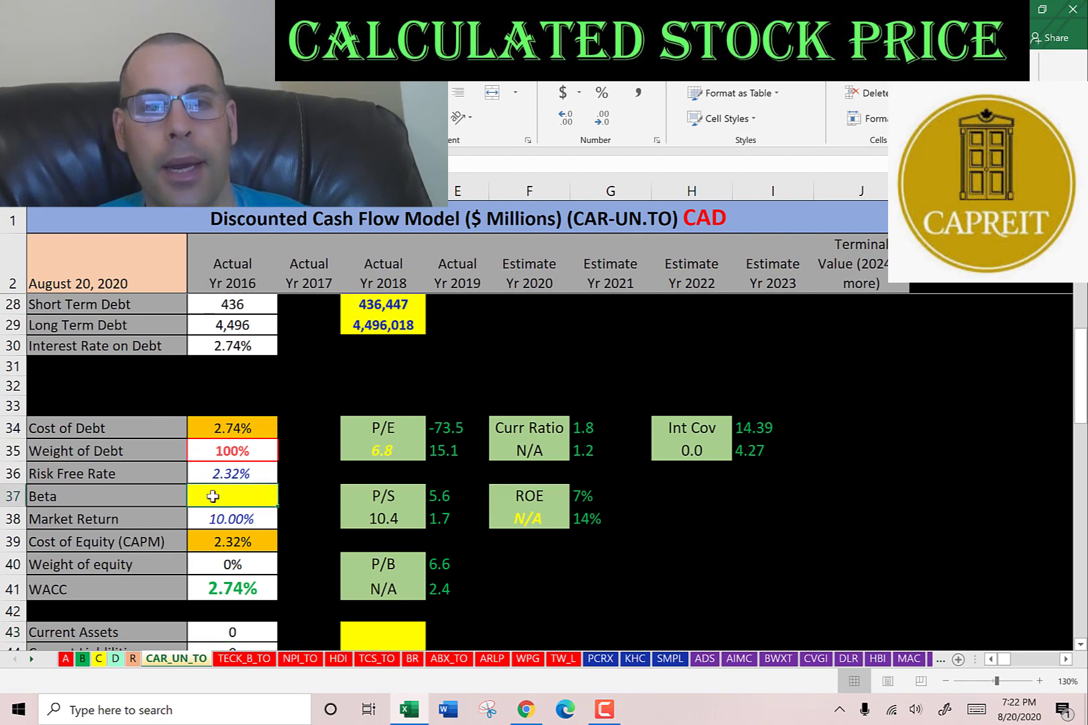
pyautogui.hotkey('alt', 'Tab')
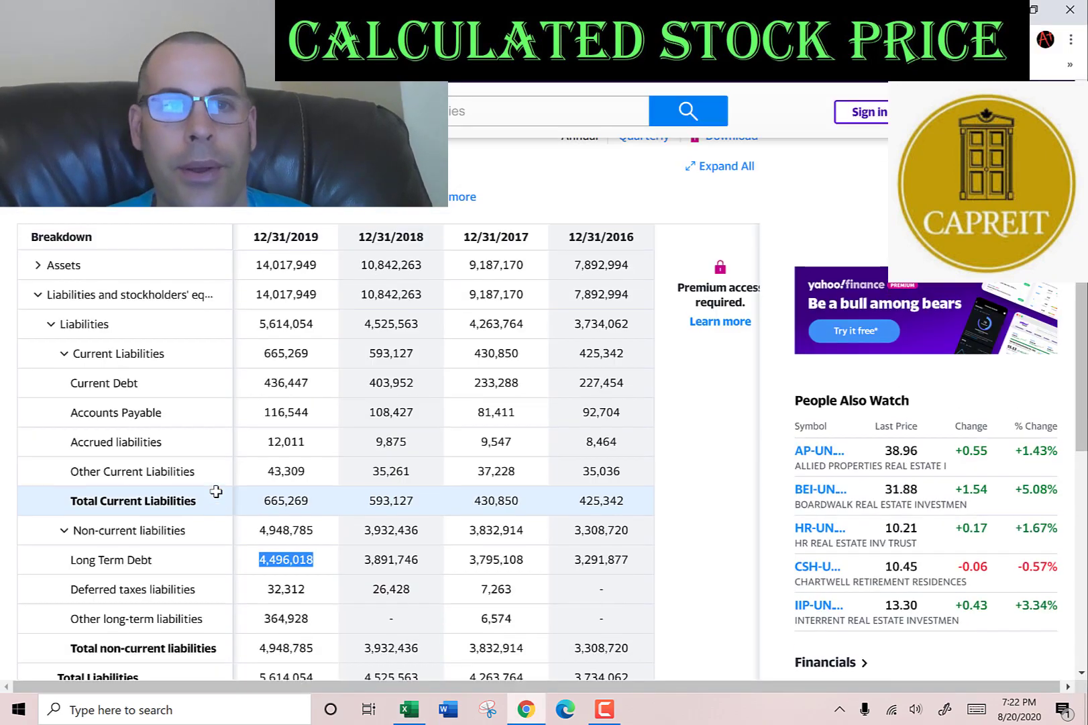
pyautogui.scroll(2, 99, 303)
pyautogui.scroll(2, 100, 303)
pyautogui.click(54, 273)
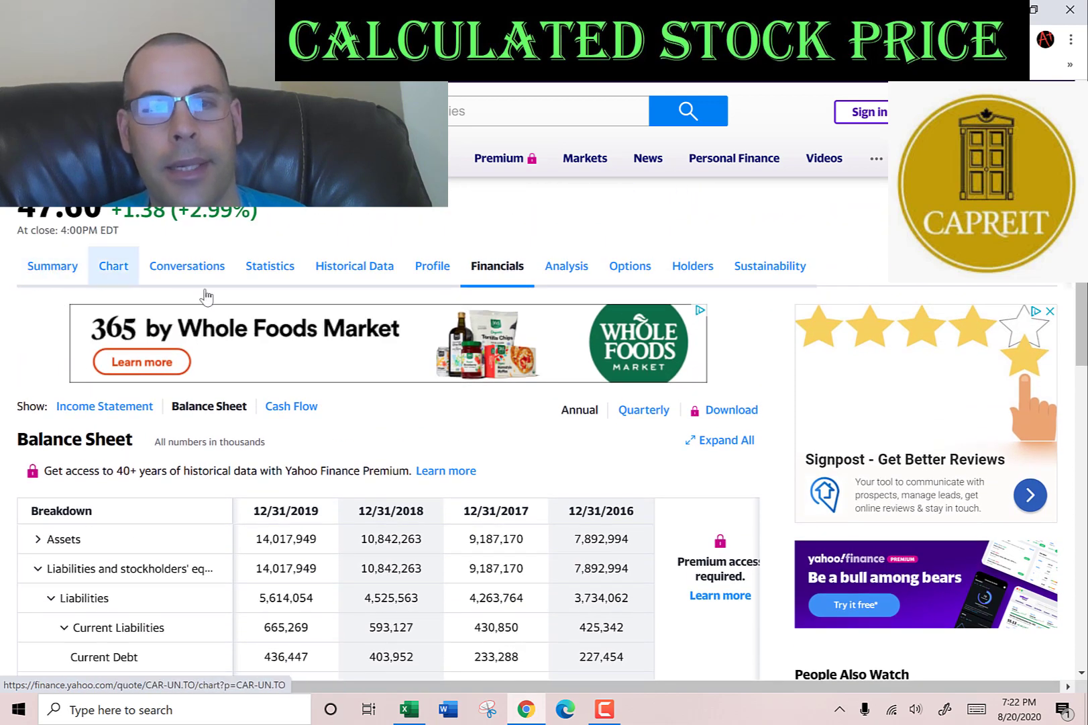
pyautogui.scroll(-5, 533, 307)
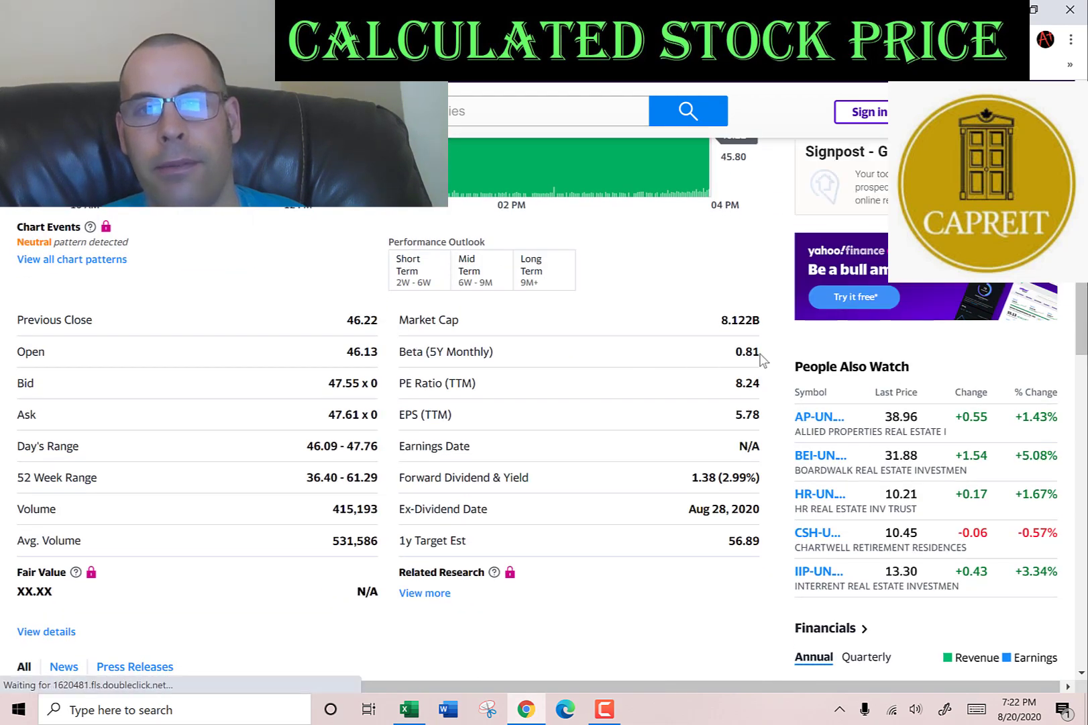
pyautogui.hotkey('alt', 'Tab')
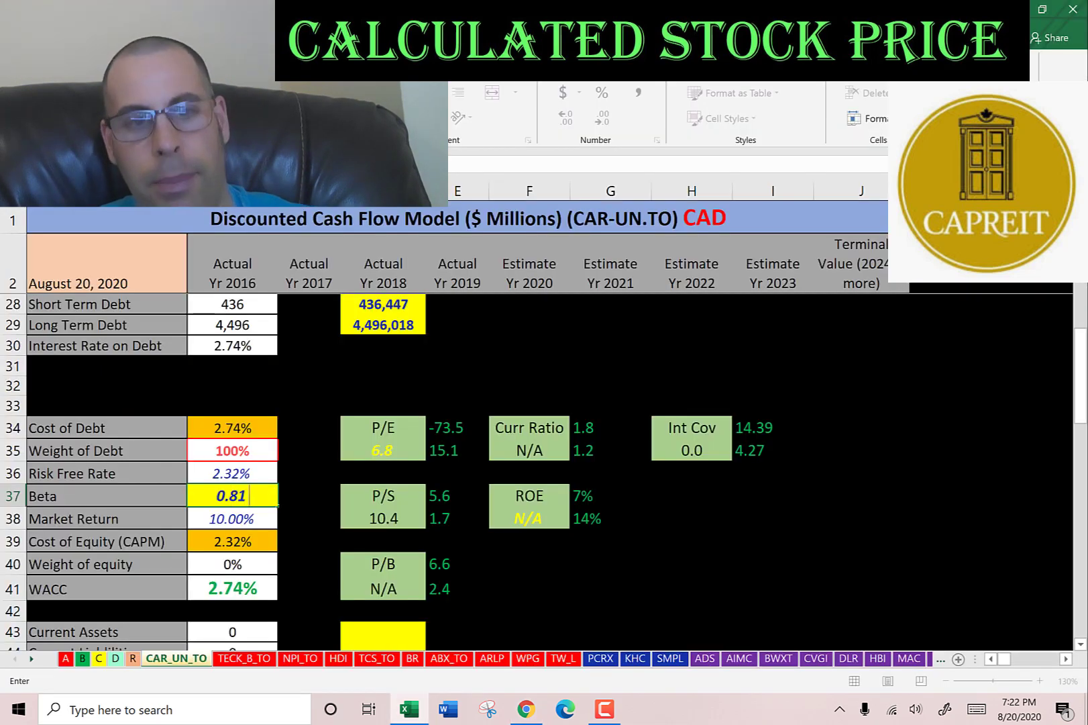
pyautogui.press('Return')
# Step: Review the Yahoo summary and the DCF sheet, now showing cost of equity 8.54%
pyautogui.hotkey('alt', 'Tab')
pyautogui.scroll(-1, 756, 347)
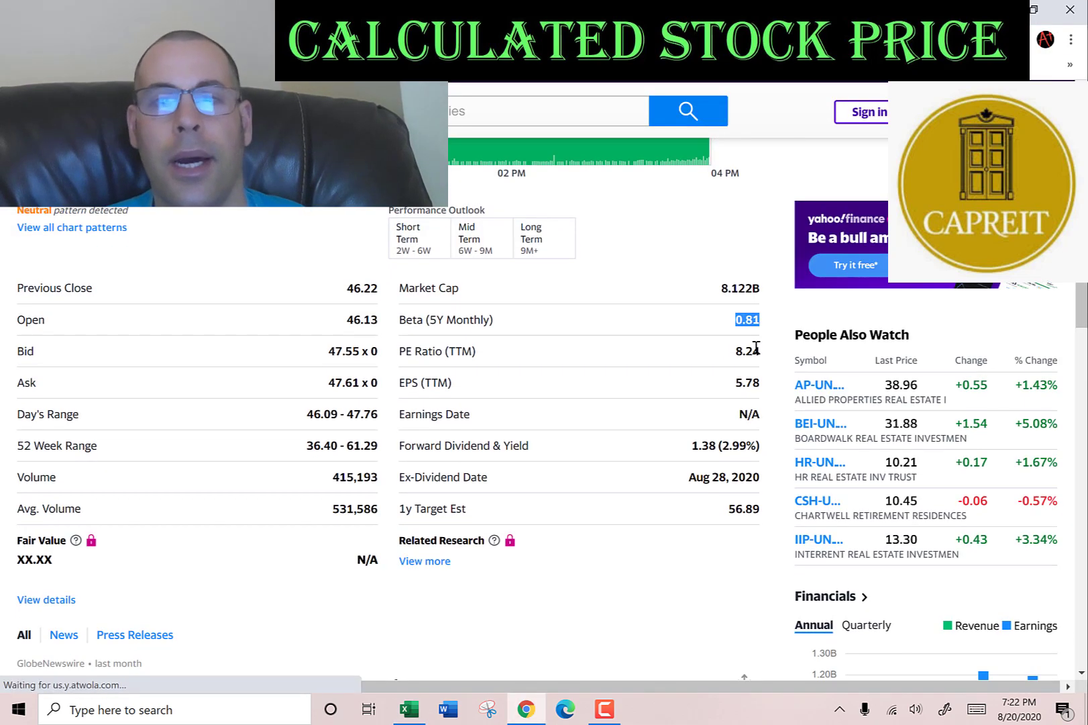
pyautogui.scroll(-2, 756, 347)
pyautogui.hotkey('alt', 'Tab')
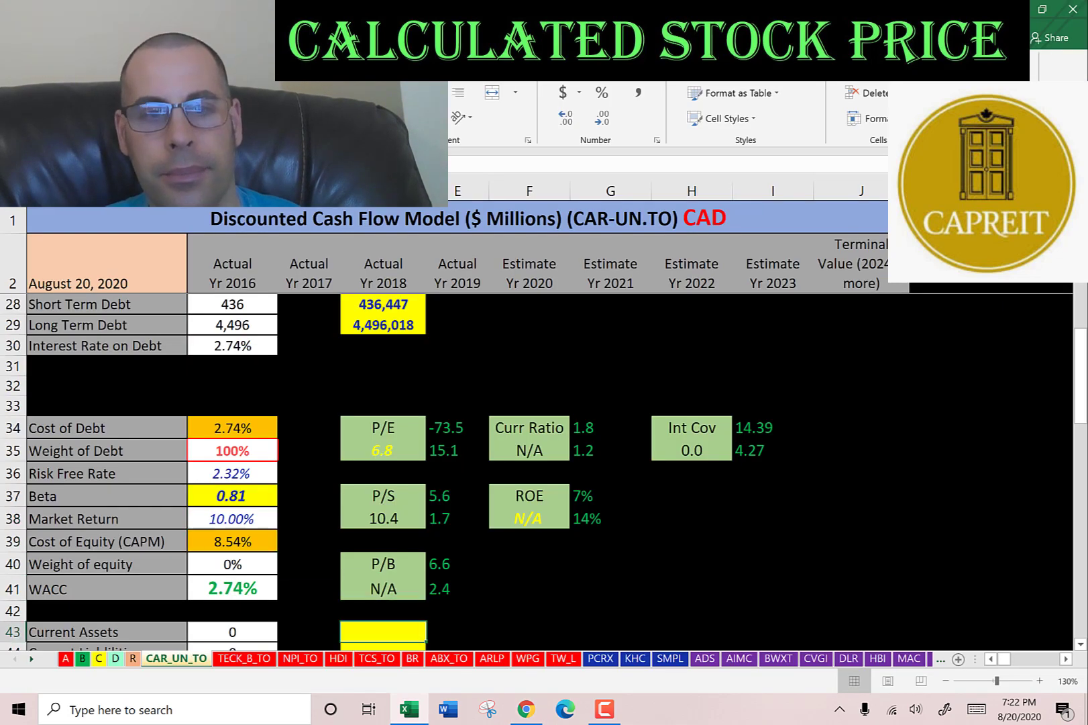
pyautogui.scroll(-2, 756, 347)
pyautogui.hotkey('alt', 'Tab')
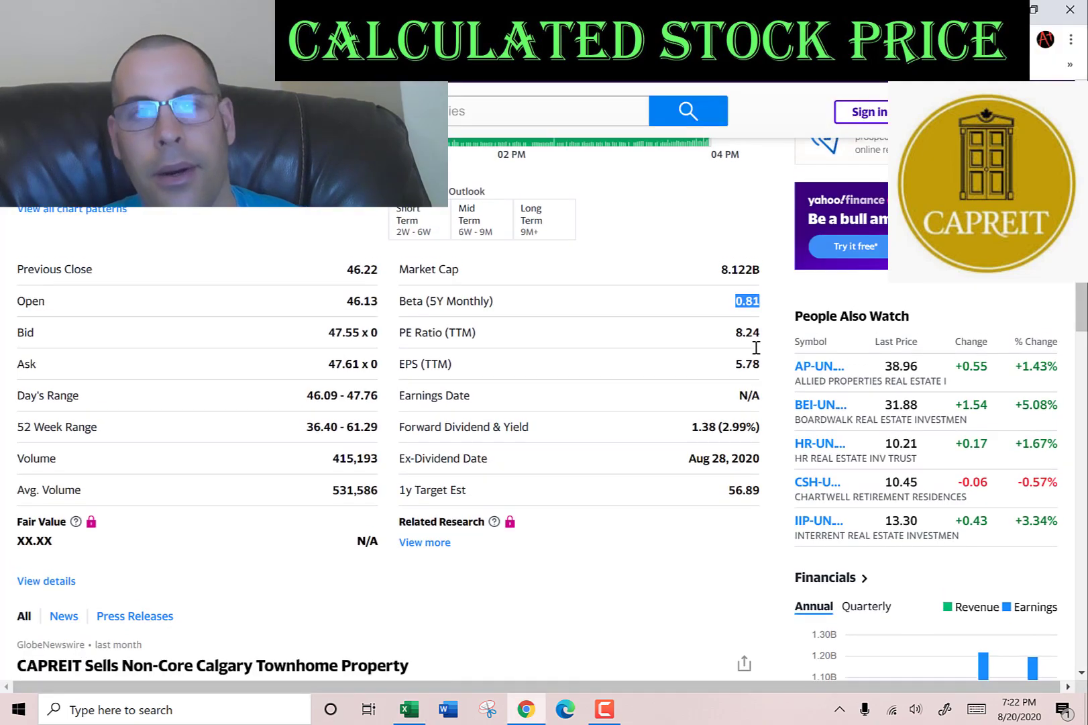
pyautogui.scroll(5, 756, 347)
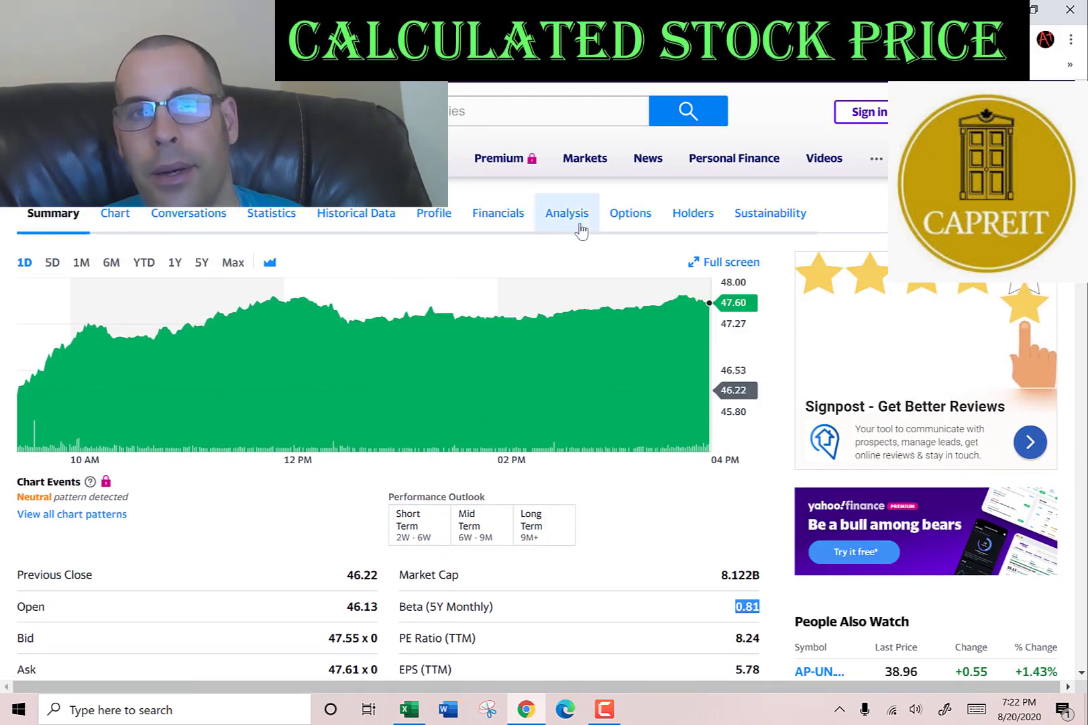
# Step: Copy the 2019 current assets 536,088 into the DCF sheet's current assets cell
pyautogui.click(513, 224)
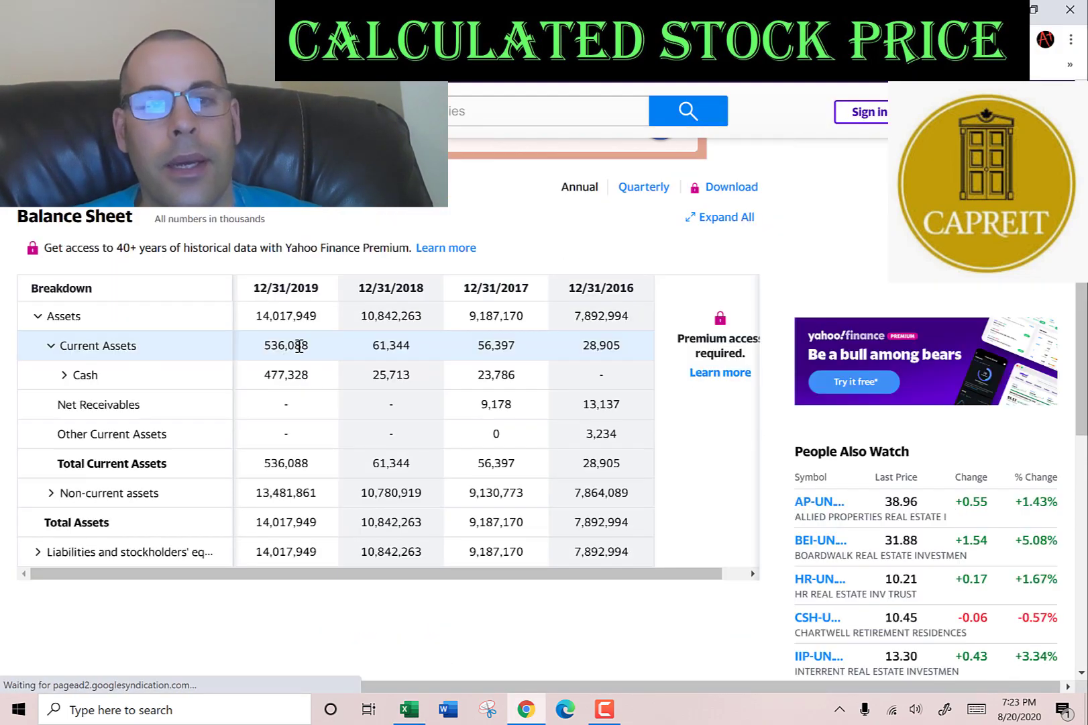
pyautogui.doubleClick(299, 346)
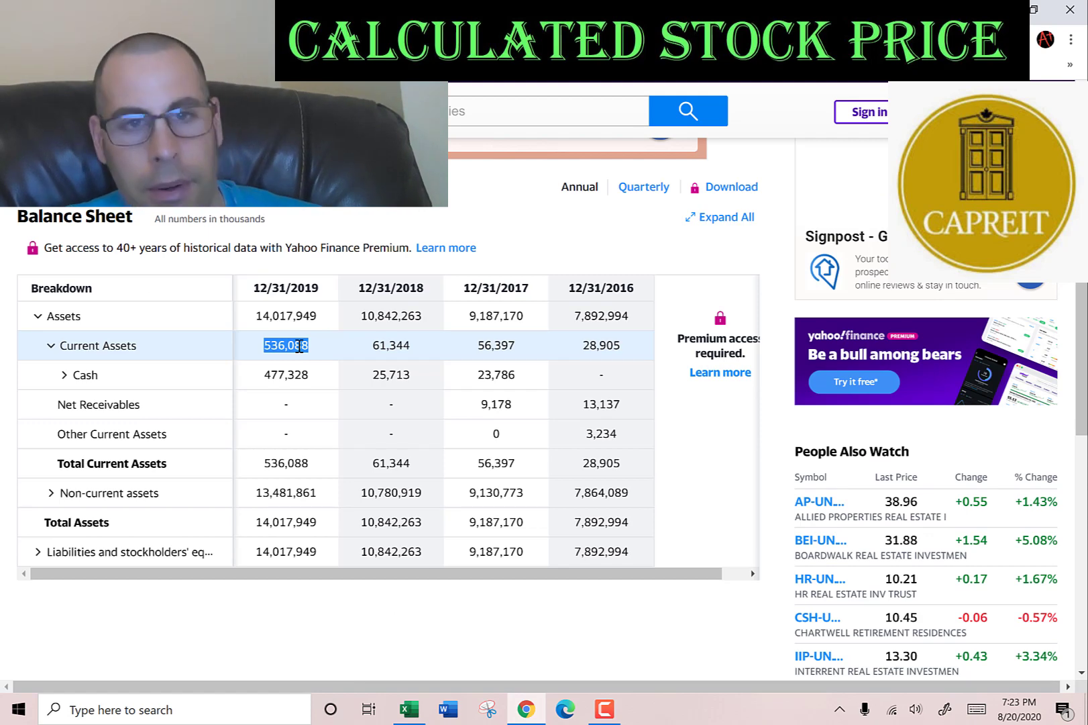
pyautogui.hotkey('ctrl', 'c')
pyautogui.hotkey('alt', 'Tab')
pyautogui.hotkey('ctrl', 'v')
pyautogui.press('Return')
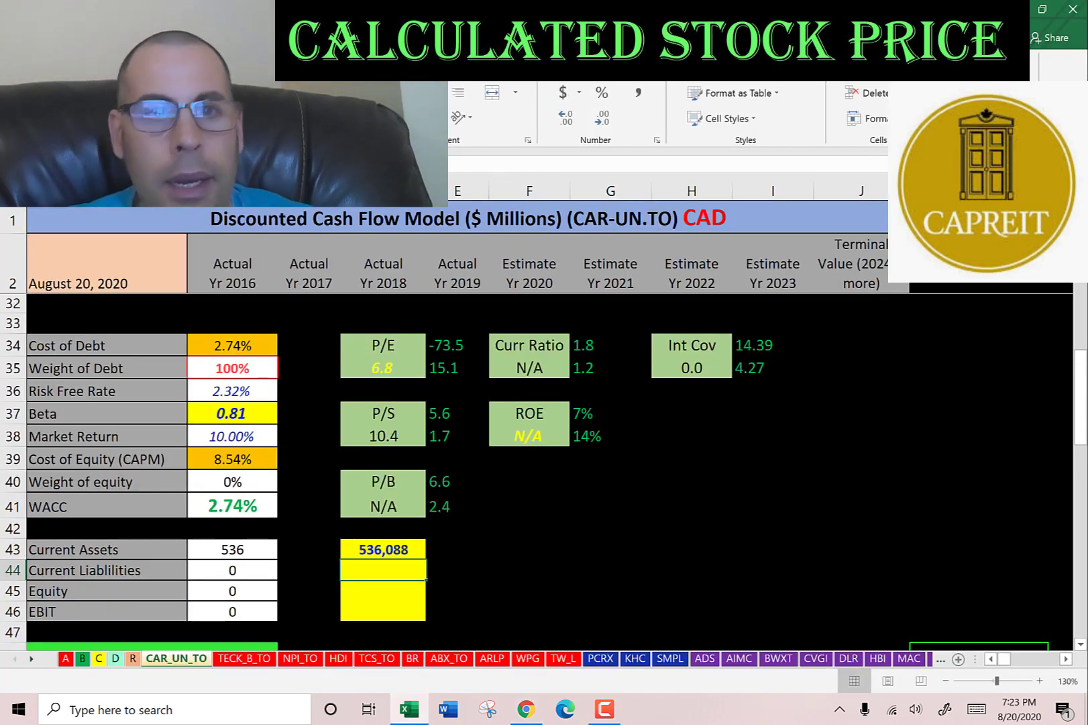
pyautogui.hotkey('alt', 'Tab')
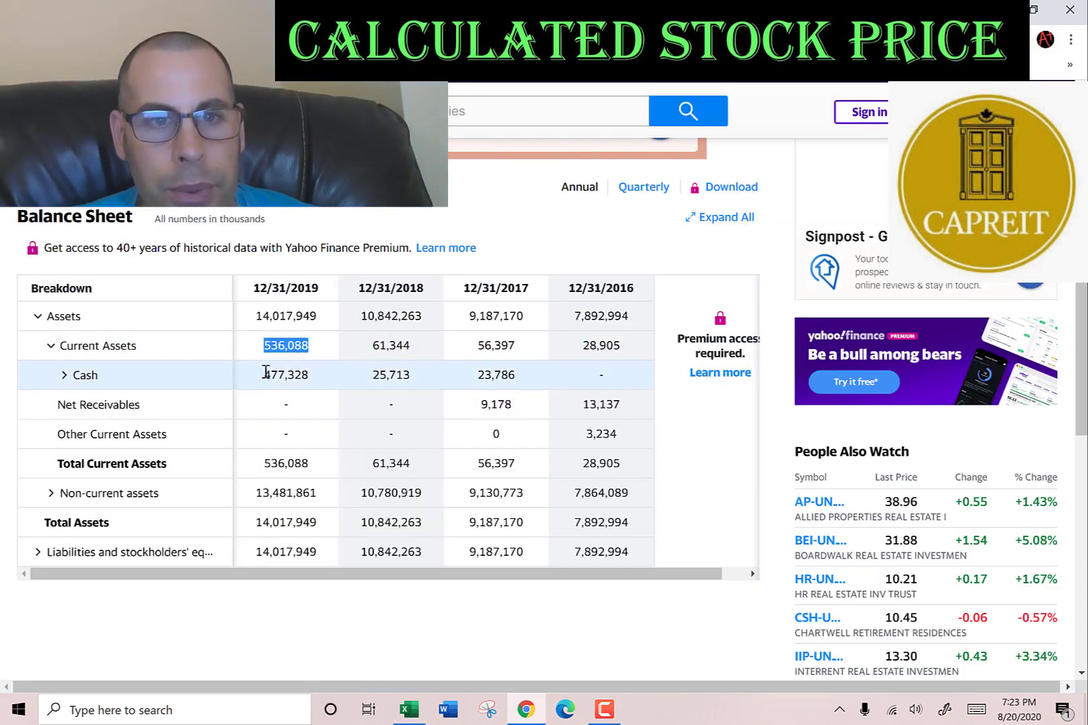
# Step: Expand the liabilities rows and paste 2019 current liabilities 665,269 into the sheet
pyautogui.scroll(-2, 190, 390)
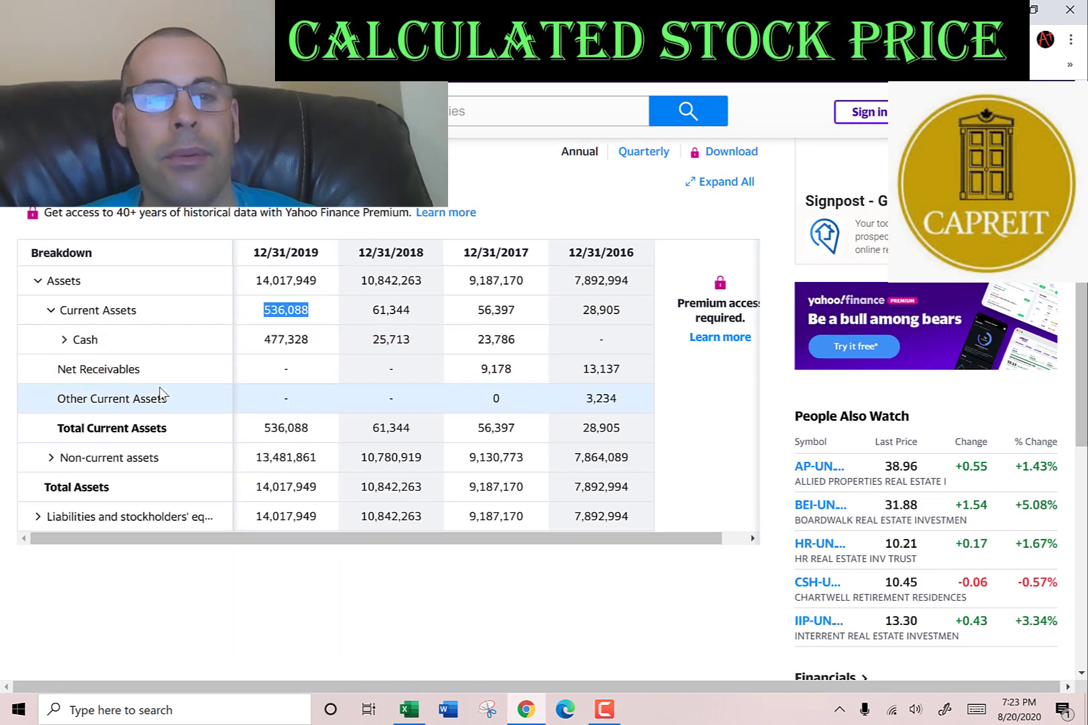
pyautogui.click(37, 396)
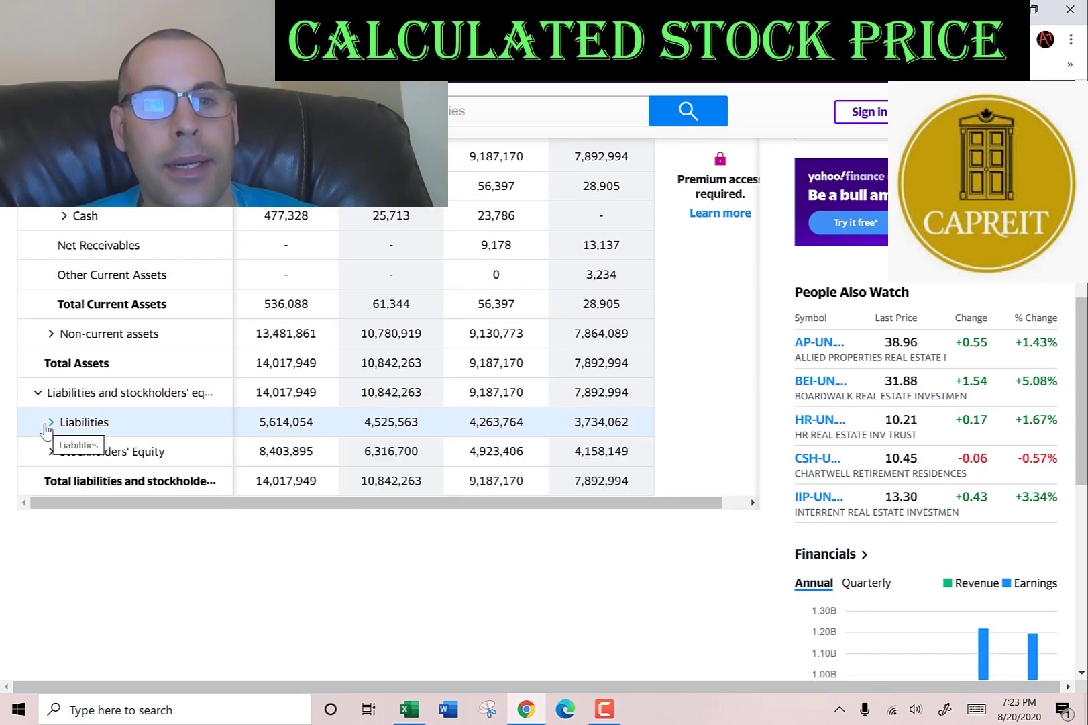
pyautogui.click(51, 422)
pyautogui.click(64, 453)
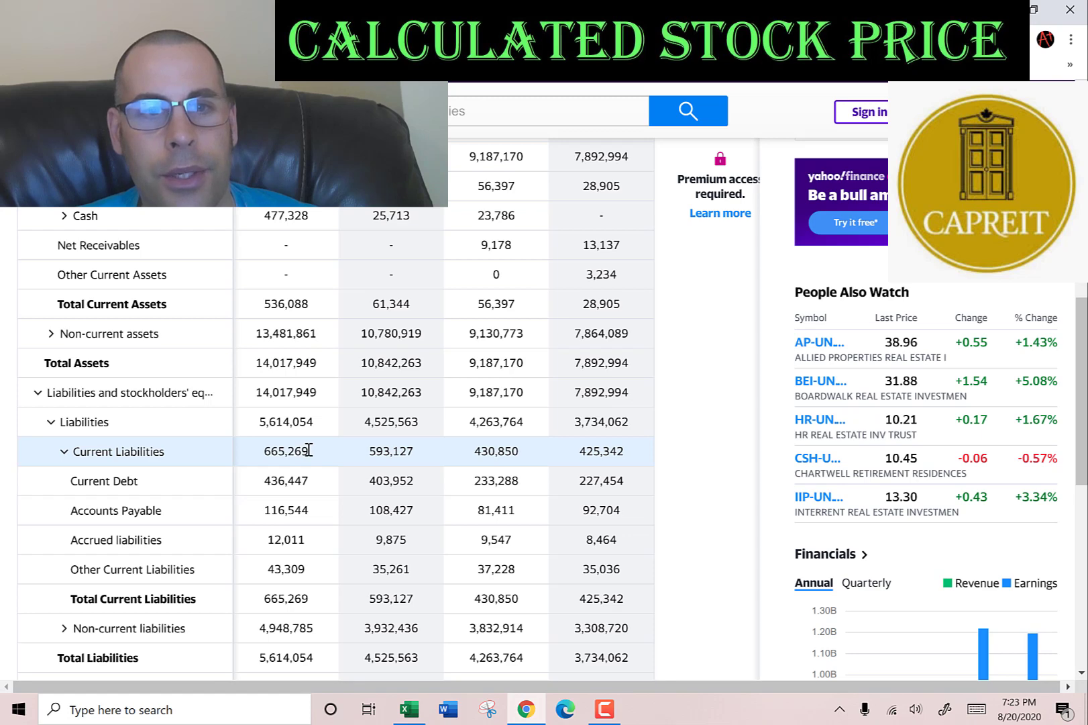
pyautogui.doubleClick(308, 447)
pyautogui.hotkey('ctrl', 'c')
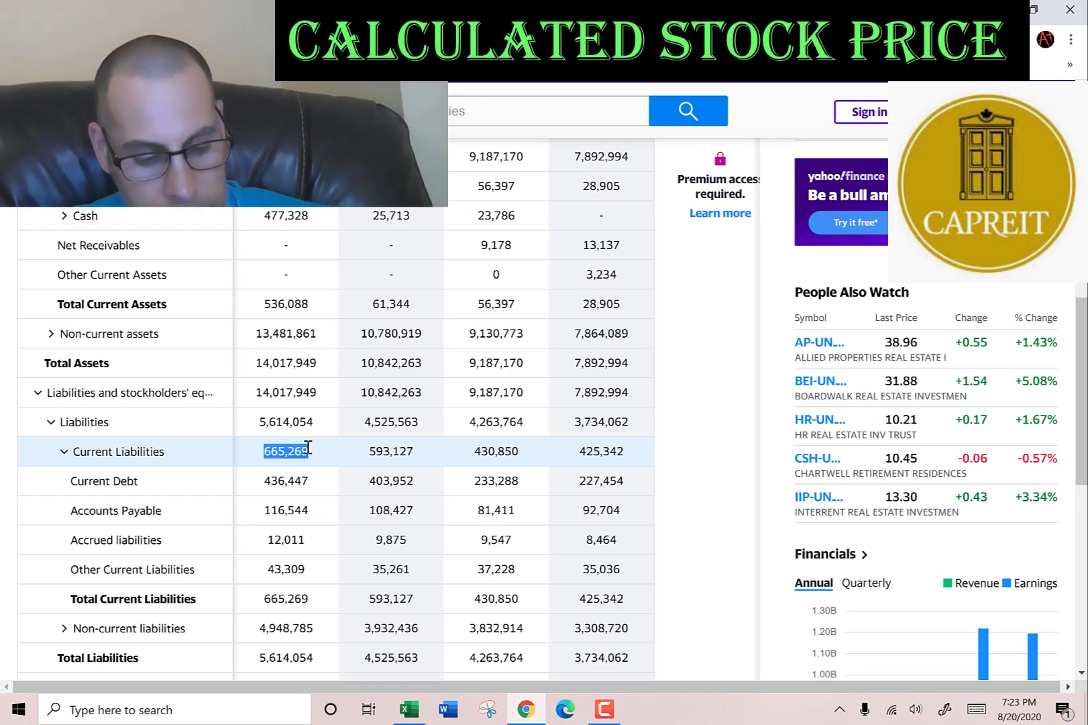
pyautogui.hotkey('alt', 'Tab')
pyautogui.hotkey('ctrl', 'v')
pyautogui.hotkey('alt', 'Tab')
# Step: Expand Stockholders' Equity and paste the 2019 equity 8,403,895 into the sheet
pyautogui.scroll(-1, 308, 447)
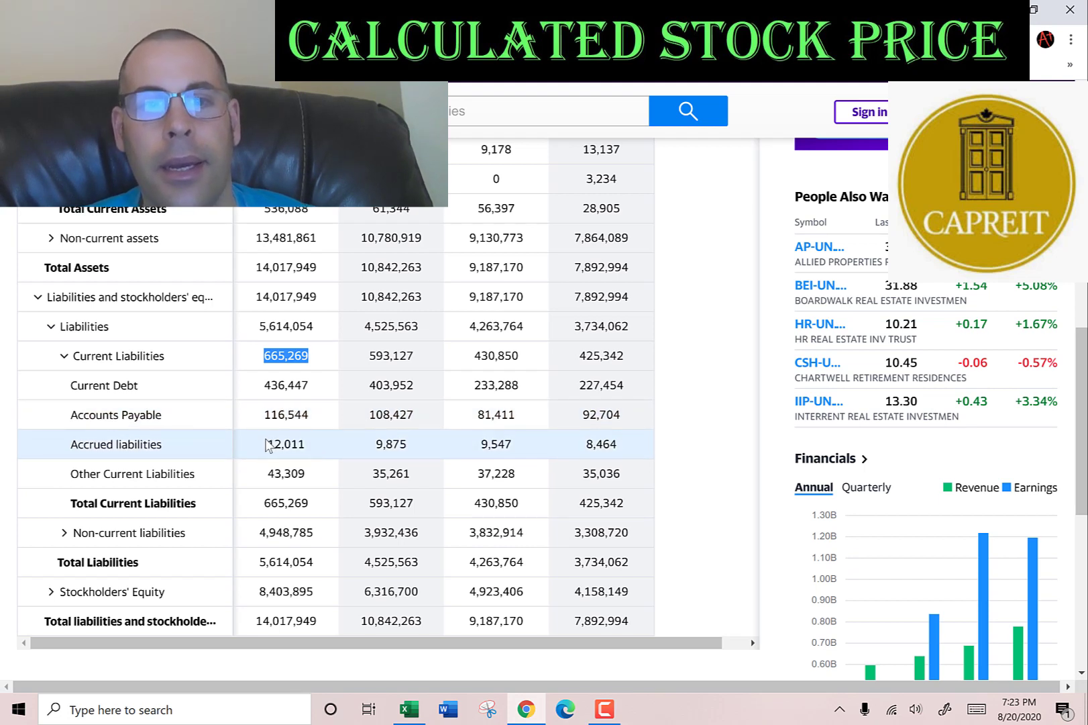
pyautogui.scroll(-3, 124, 332)
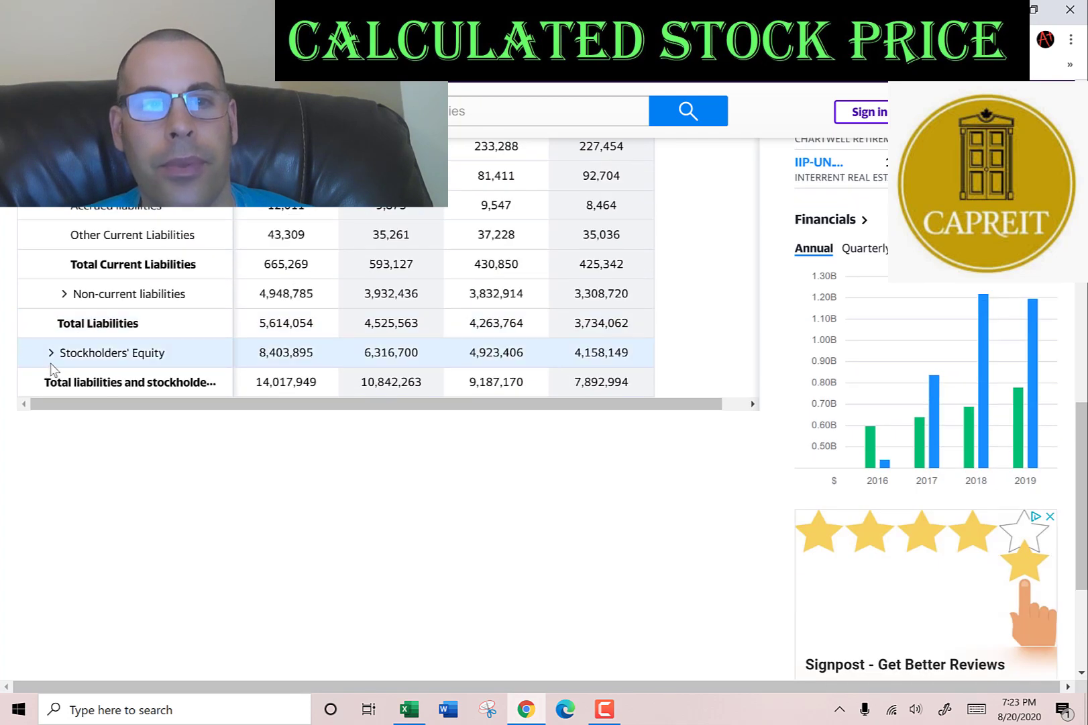
pyautogui.click(50, 353)
pyautogui.doubleClick(280, 352)
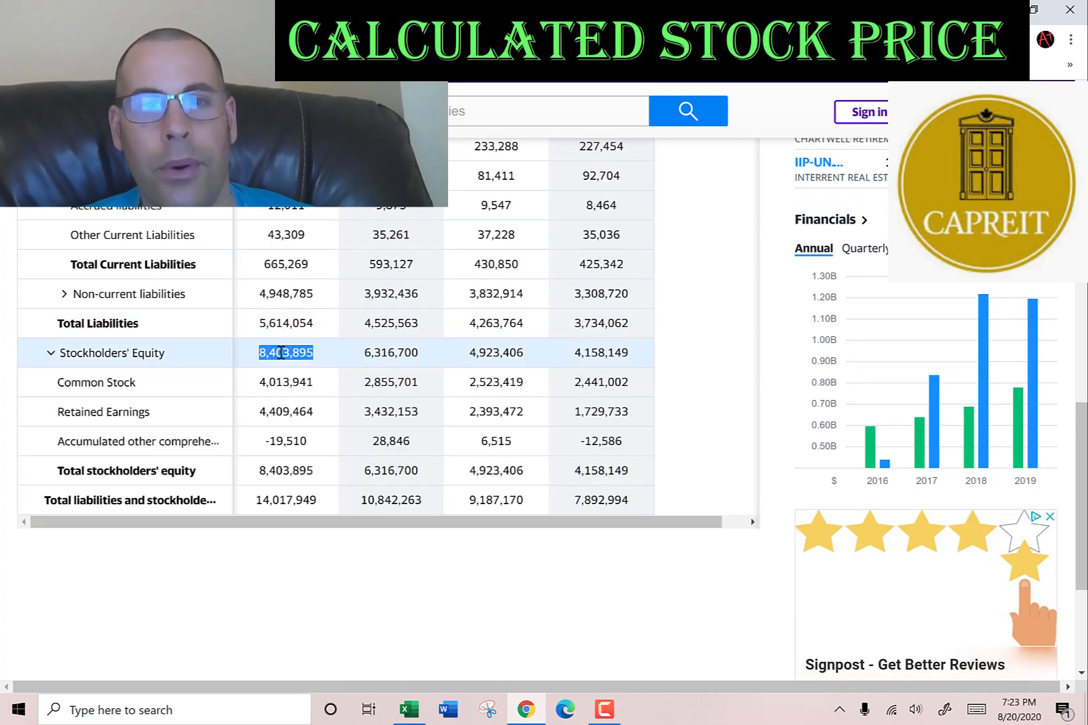
pyautogui.hotkey('ctrl', 'c')
pyautogui.hotkey('alt', 'Tab')
pyautogui.hotkey('ctrl', 'v')
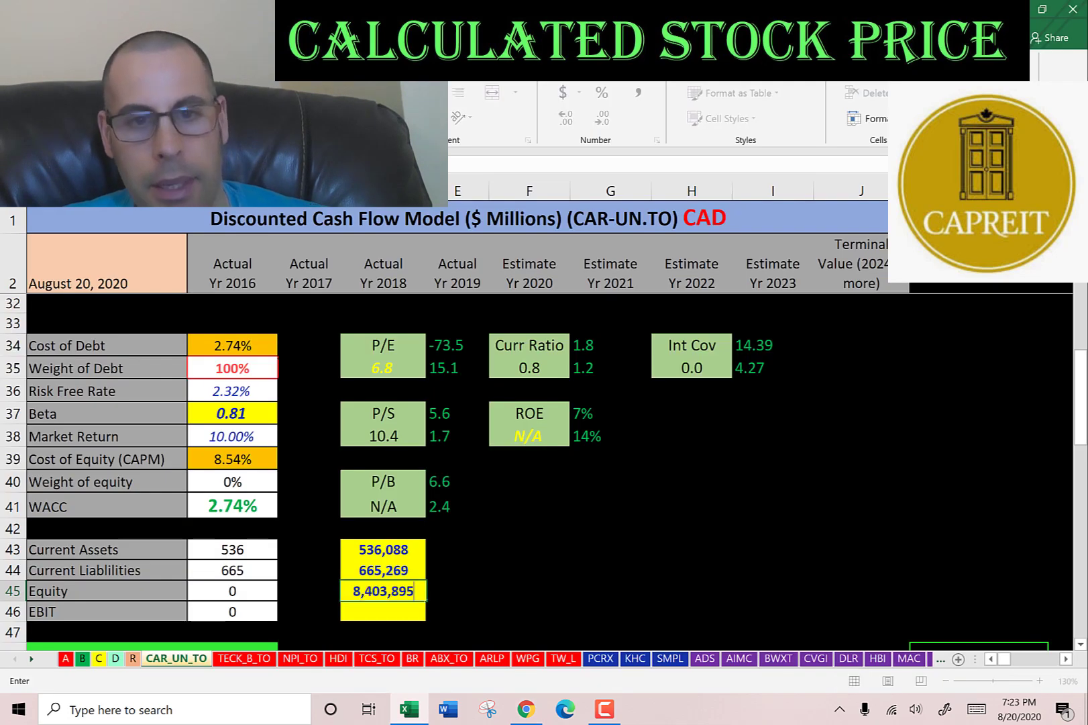
pyautogui.hotkey('alt', 'Tab')
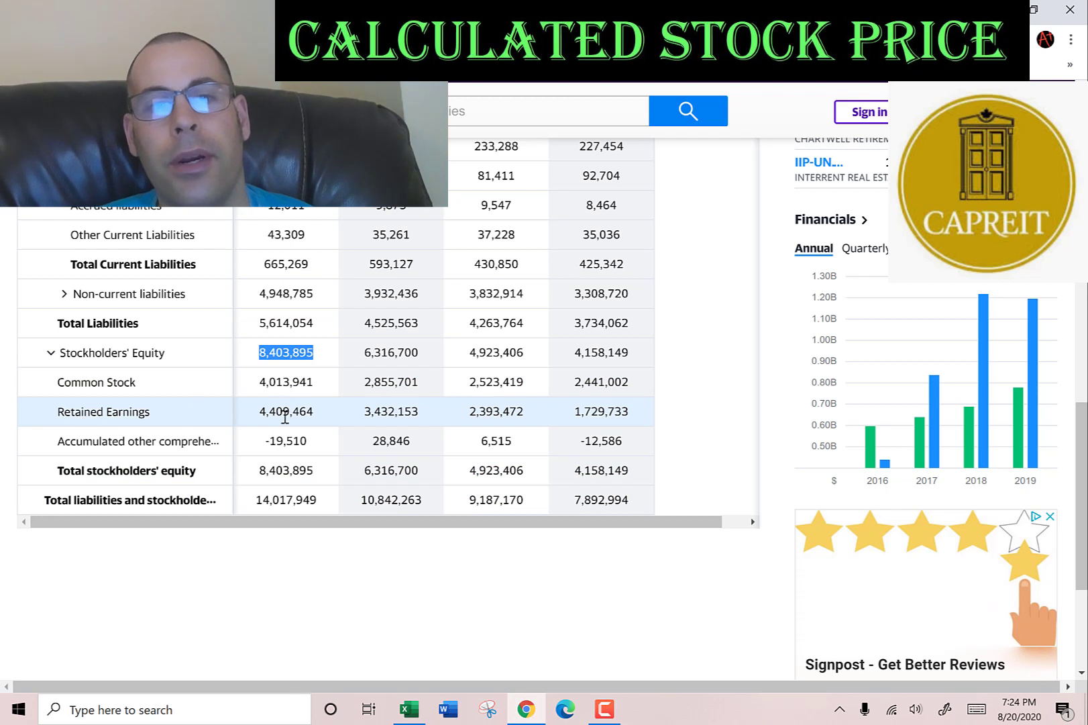
pyautogui.doubleClick(280, 410)
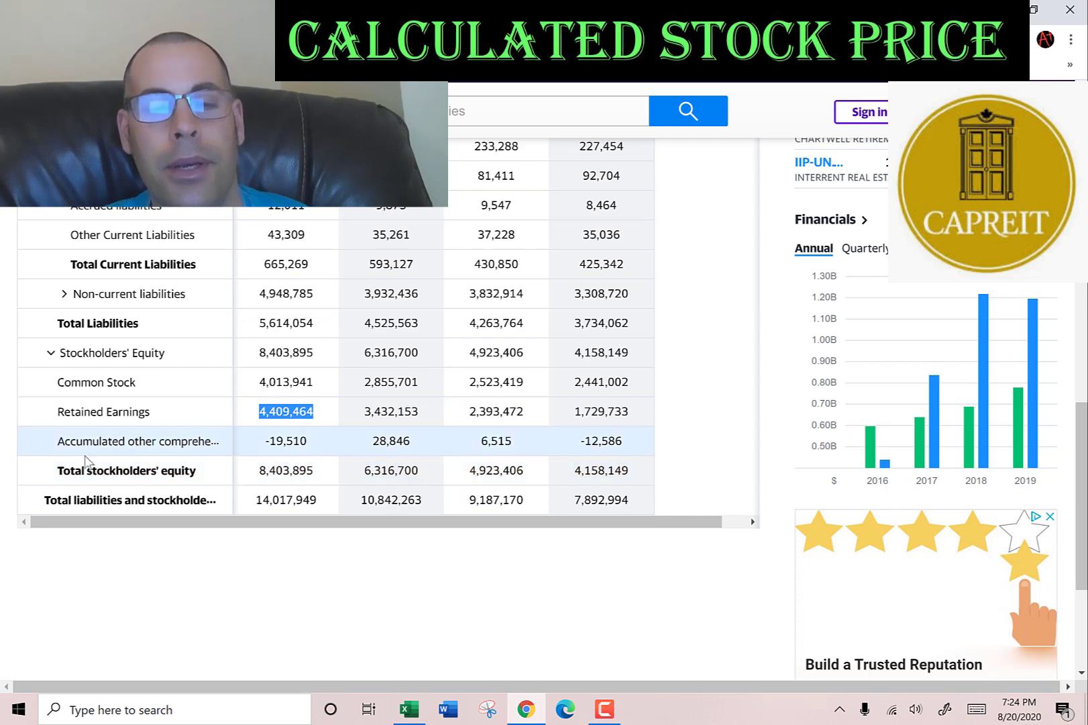
pyautogui.scroll(10, 86, 456)
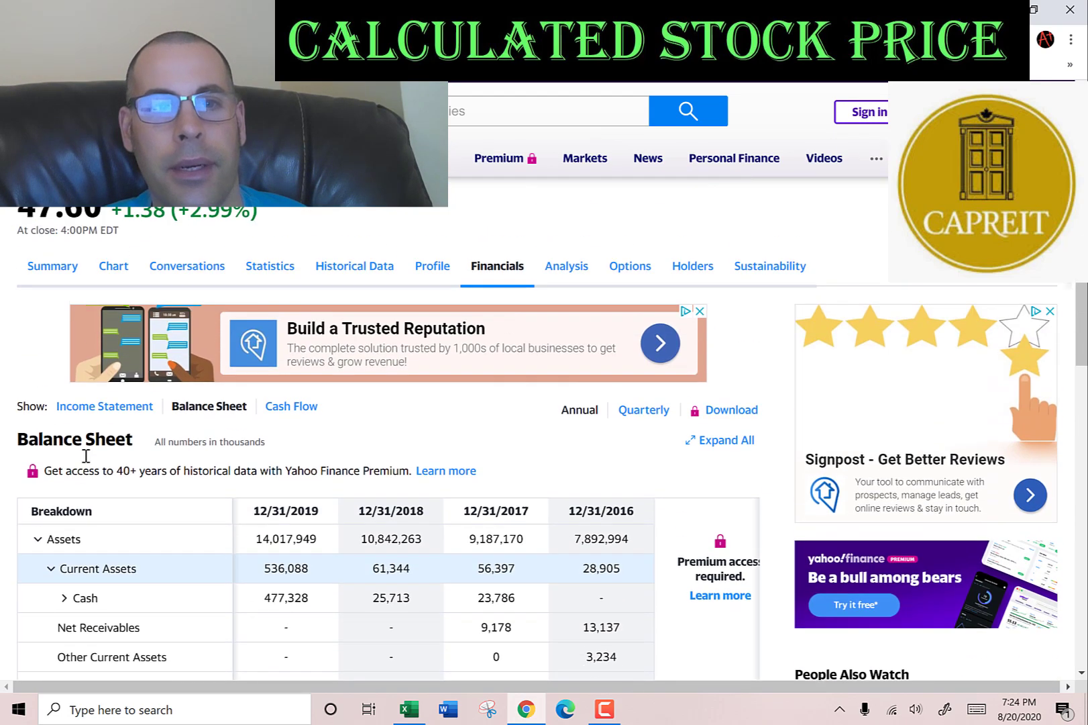
# Step: Copy the 2019 operating income 448,816 into the EBIT cell, shown as 449 million
pyautogui.click(89, 407)
pyautogui.scroll(-5, 352, 456)
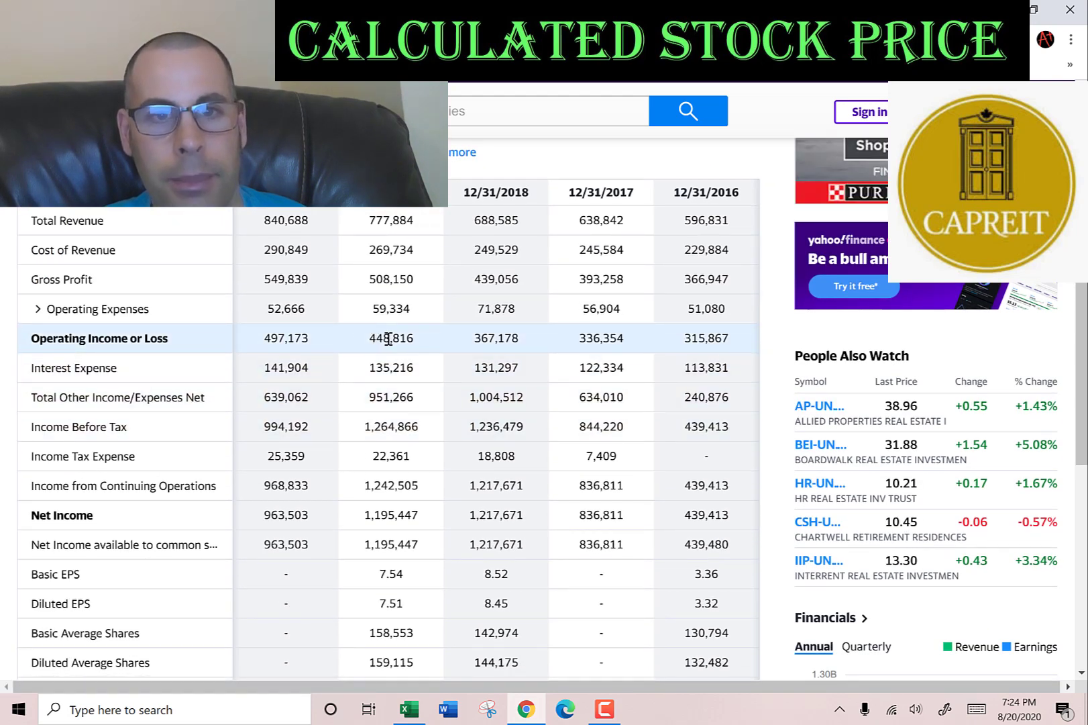
pyautogui.doubleClick(389, 339)
pyautogui.hotkey('alt', 'Tab')
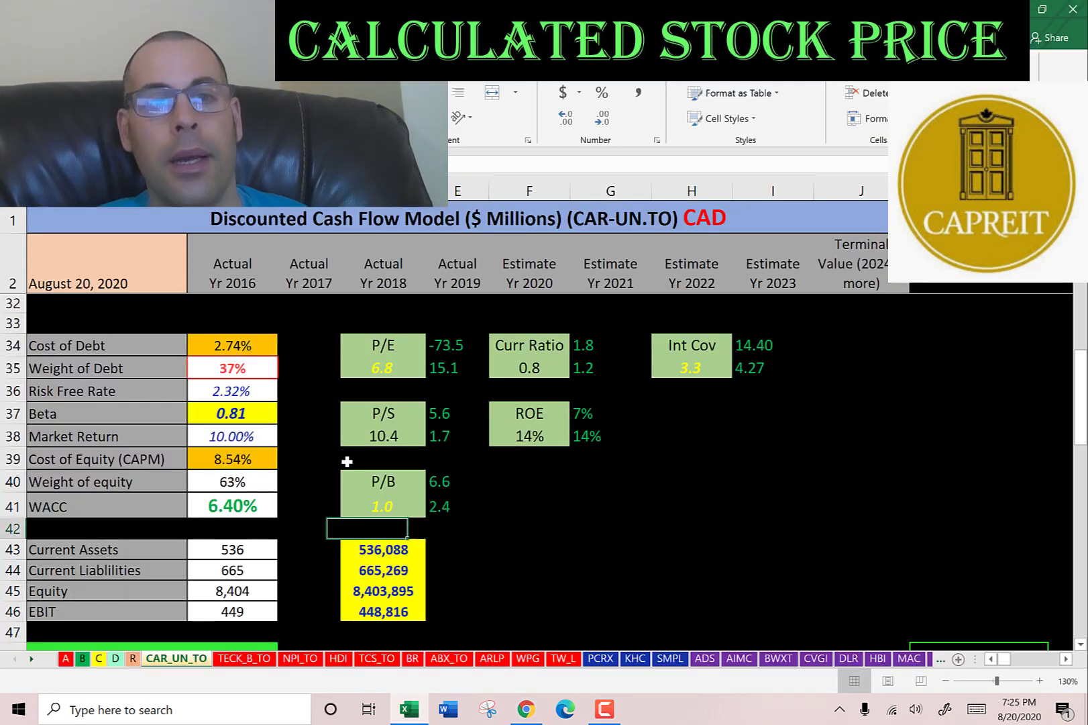
pyautogui.press('Left')
pyautogui.press('Left')
pyautogui.press('Up')
pyautogui.press('Up')
pyautogui.press('Up')
pyautogui.press('Up')
pyautogui.press('Up')
pyautogui.press('Up')
pyautogui.press('Up')
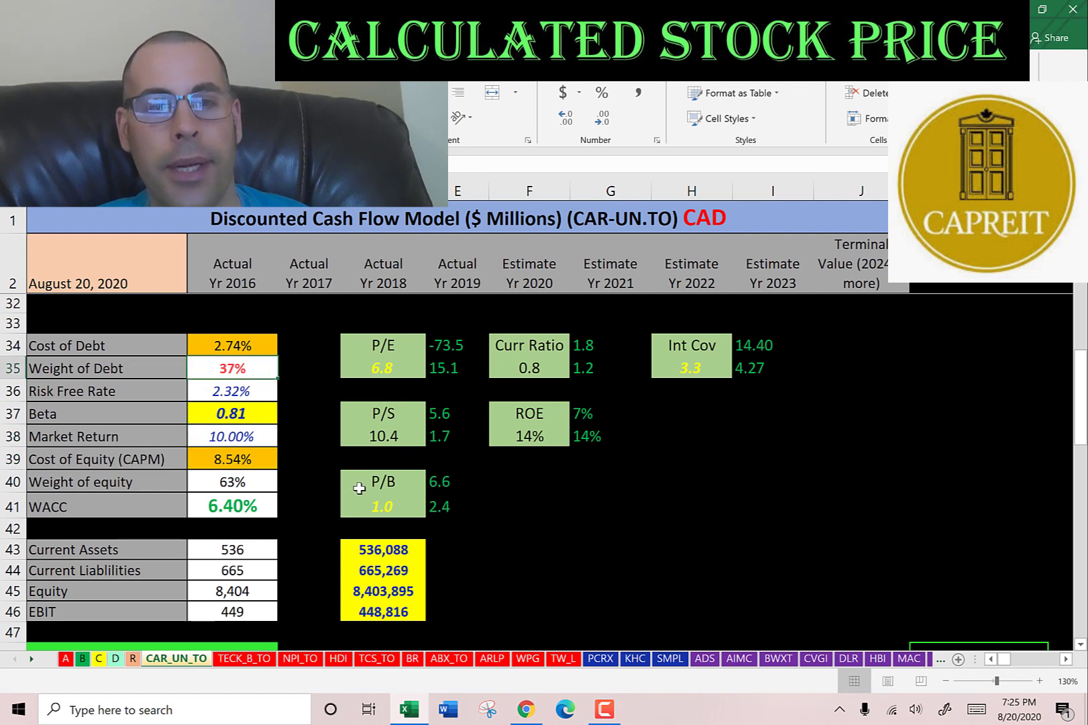
pyautogui.press('Up')
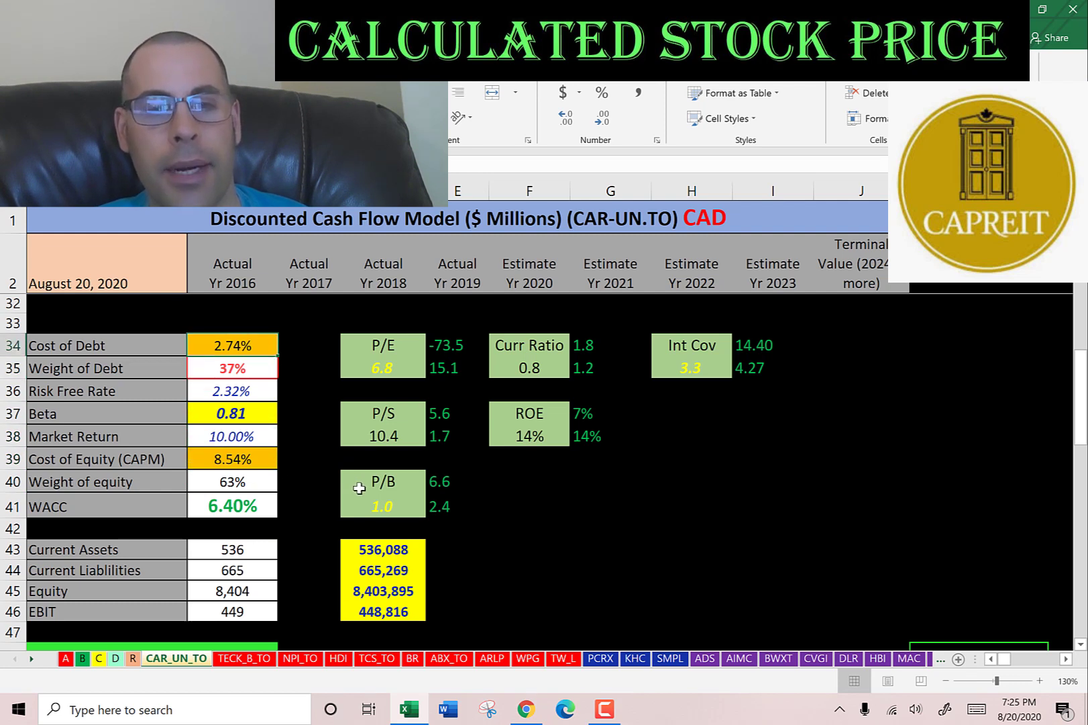
pyautogui.press('Down')
pyautogui.press('Down')
pyautogui.press('Down')
pyautogui.press('Down')
pyautogui.press('Down')
pyautogui.press('Down')
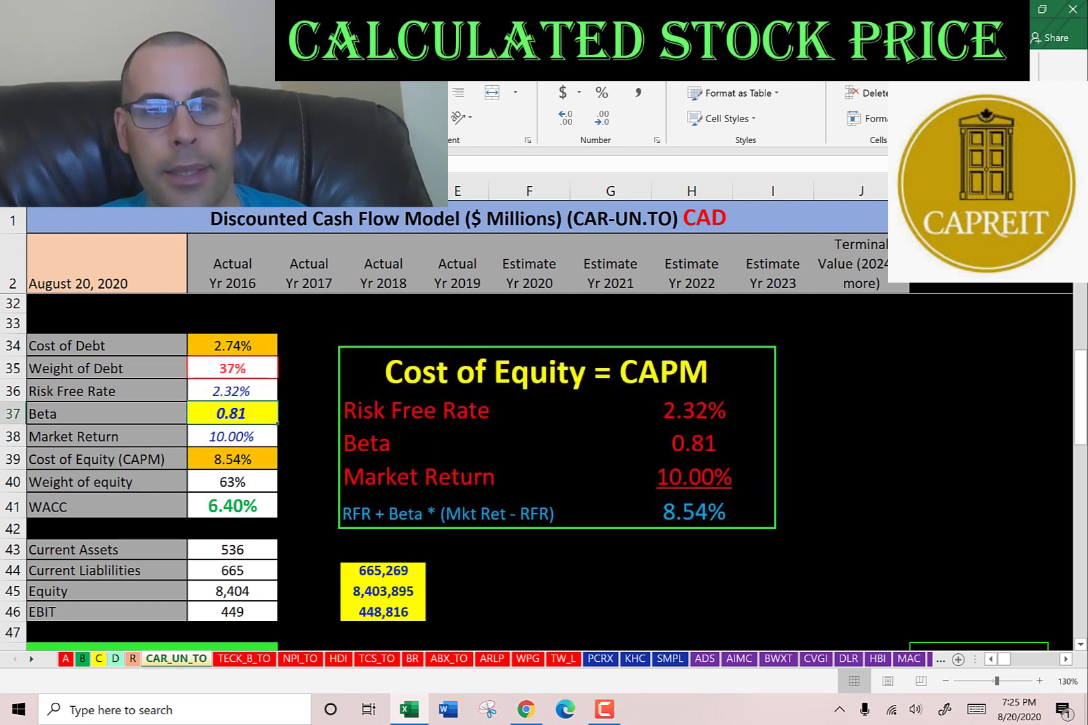
pyautogui.press('Up')
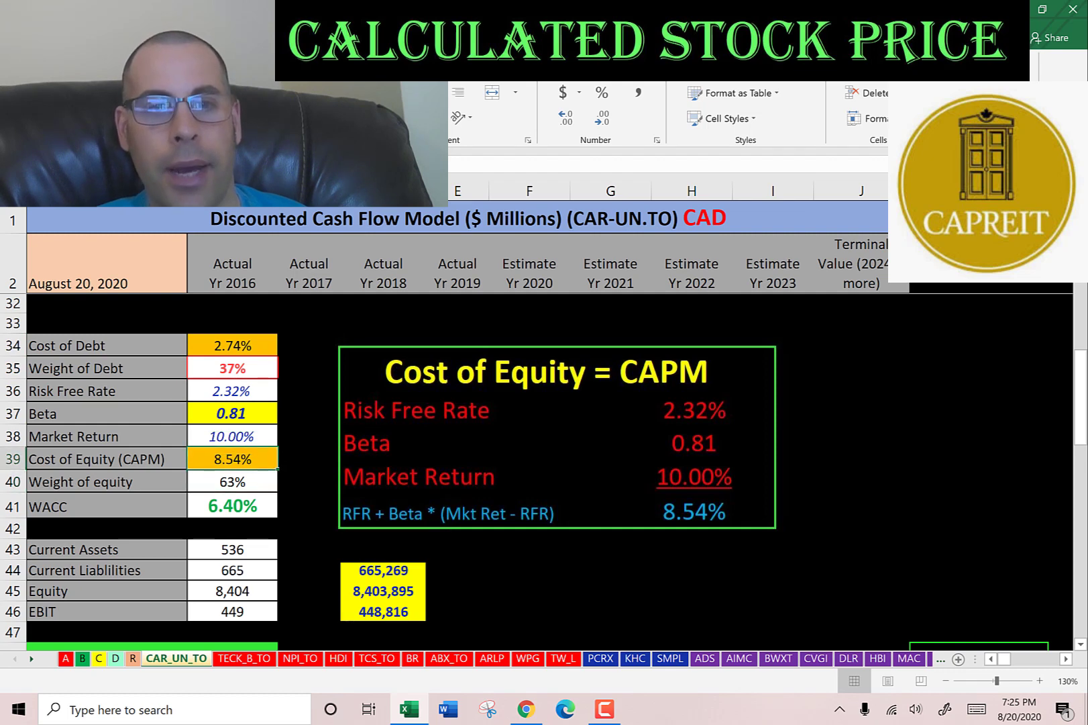
pyautogui.press('Down')
pyautogui.press('Down')
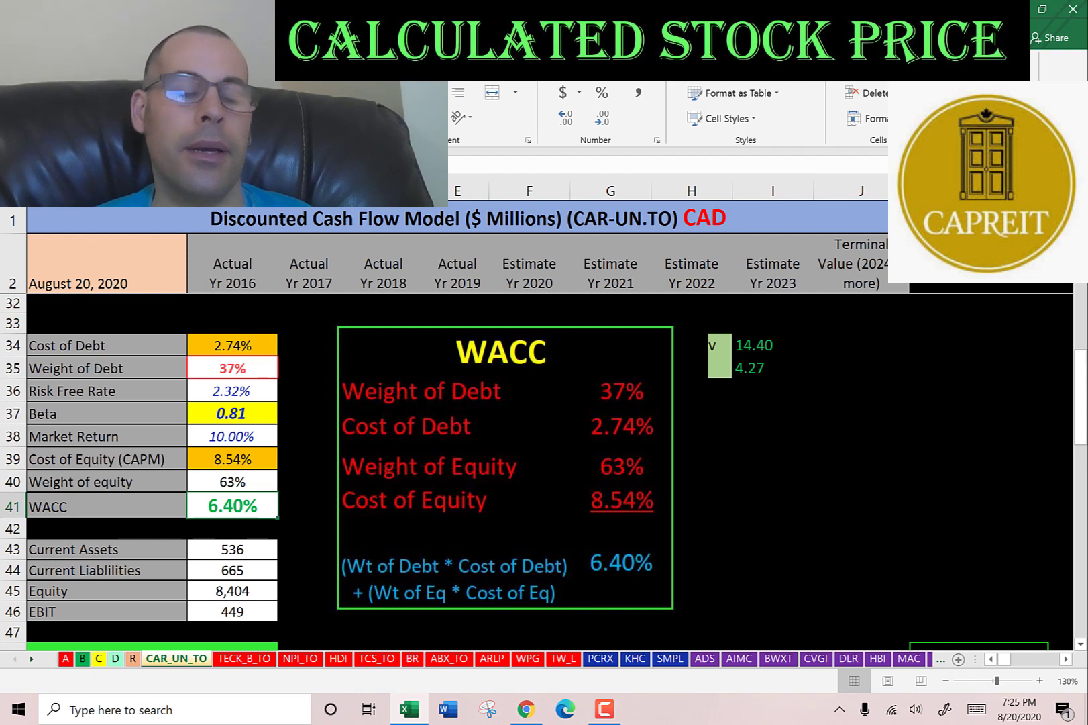
pyautogui.press('Up')
pyautogui.press('Up')
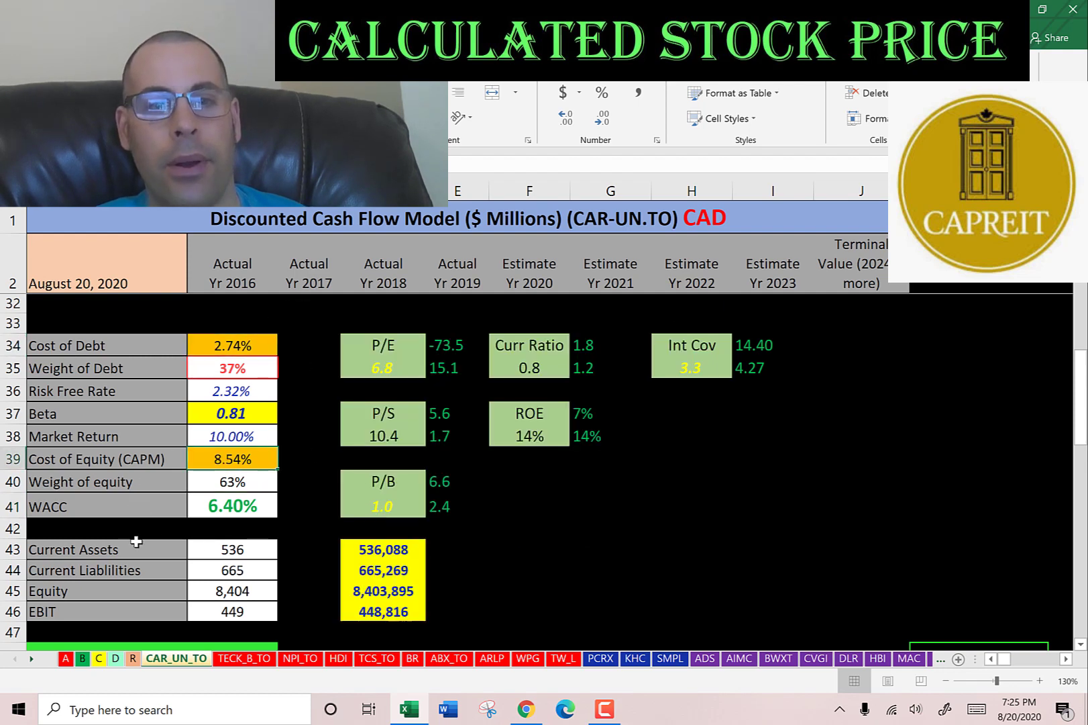
# Step: Check that the discounted cash flows in F5:J5 sum to 6,913, giving a 40.63 price versus 47.60
pyautogui.scroll(10, 282, 541)
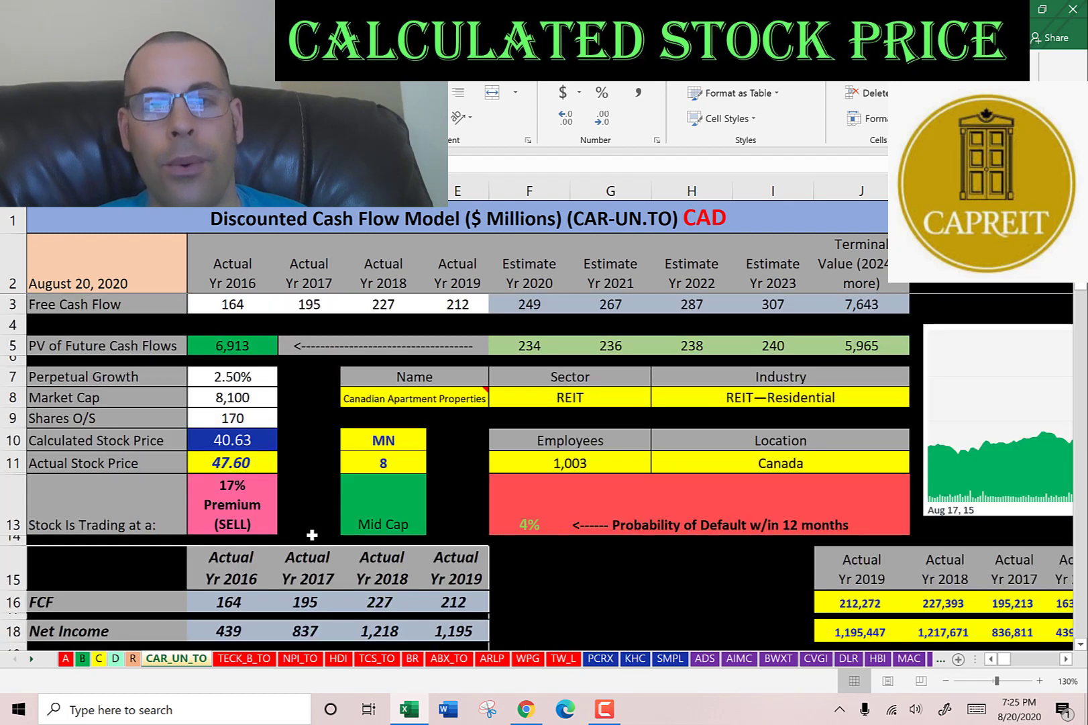
pyautogui.click(522, 306)
pyautogui.press('Right')
pyautogui.press('Right')
pyautogui.press('Left')
pyautogui.press('Left')
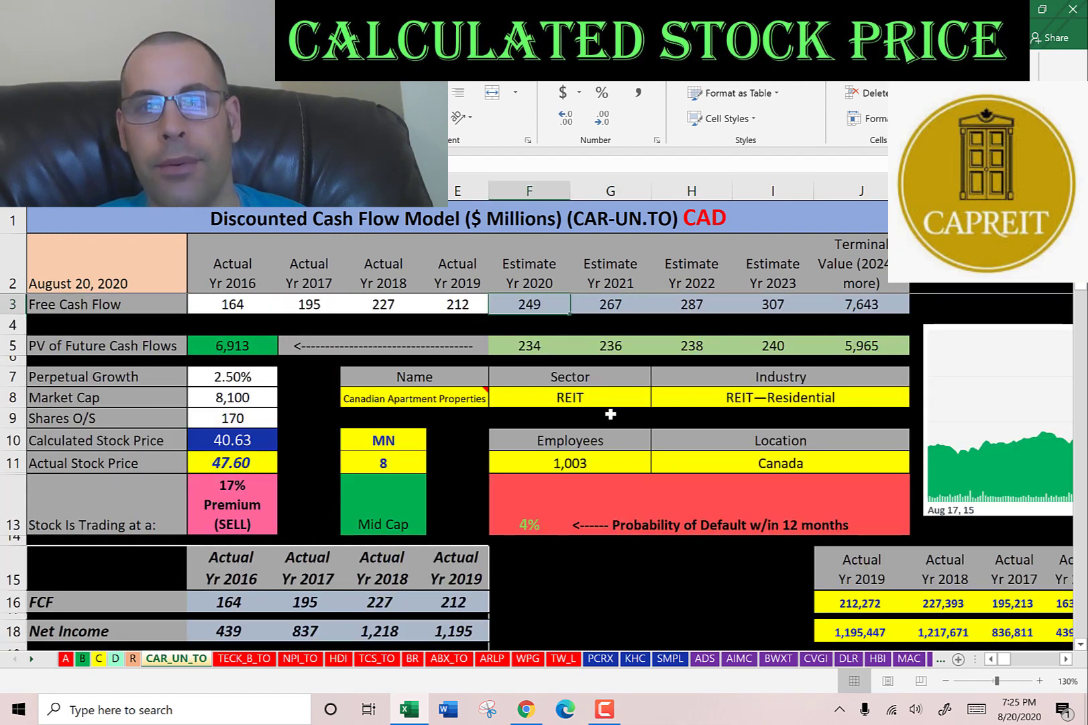
pyautogui.press('Right')
pyautogui.press('Right')
pyautogui.press('Right')
pyautogui.press('Right')
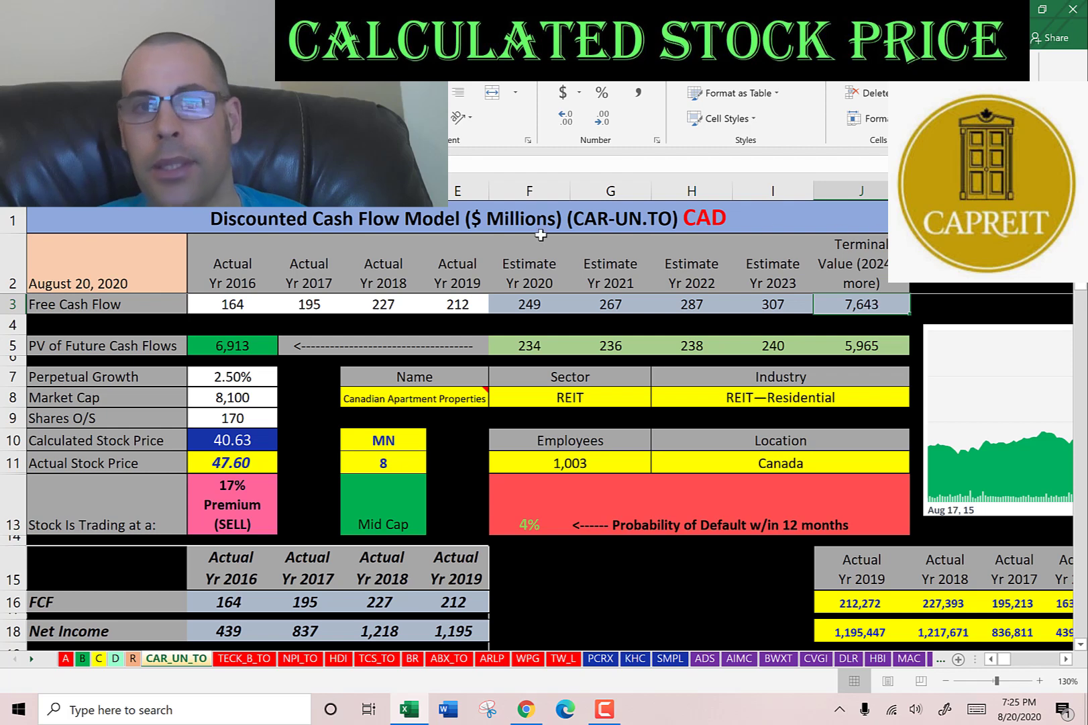
pyautogui.moveTo(872, 346); pyautogui.dragTo(503, 345)
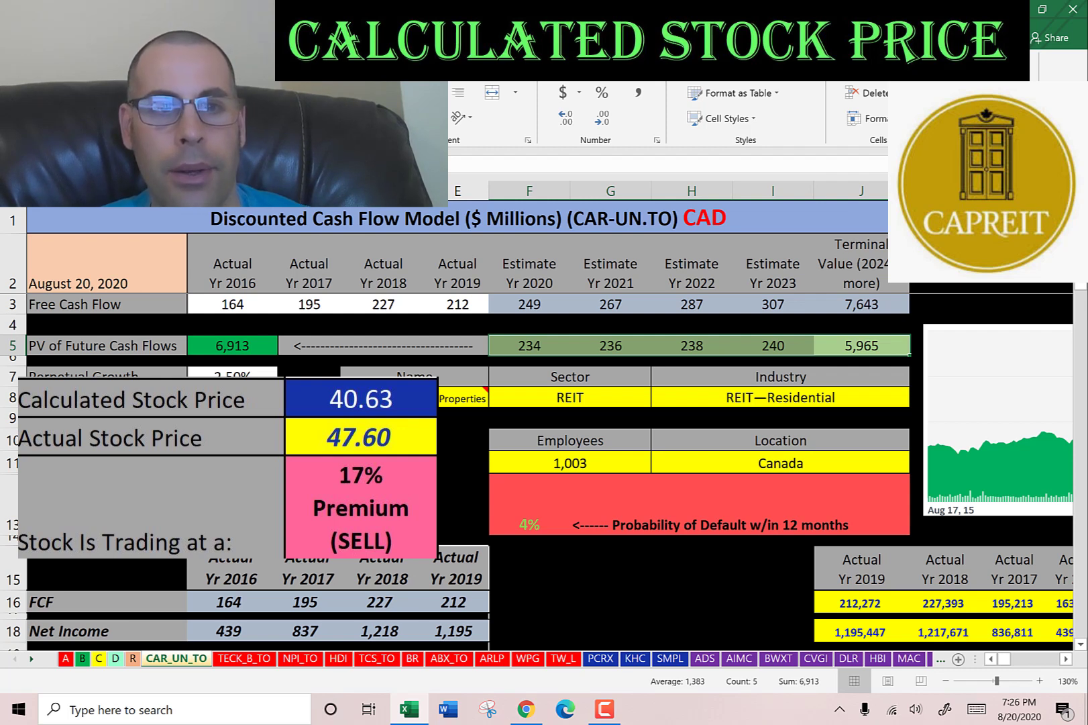
# Step: Check the share price vs fair value page, then widen the stock-price chart to review 46.22 and delete it
pyautogui.hotkey('alt', 'Tab')
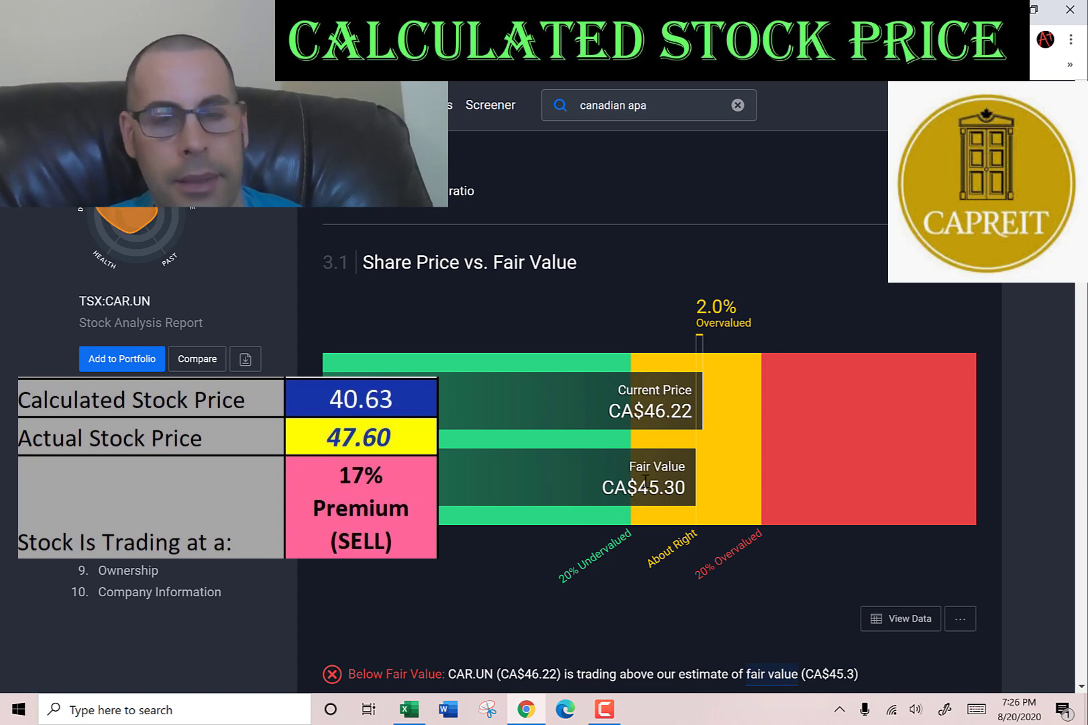
pyautogui.hotkey('alt', 'Tab')
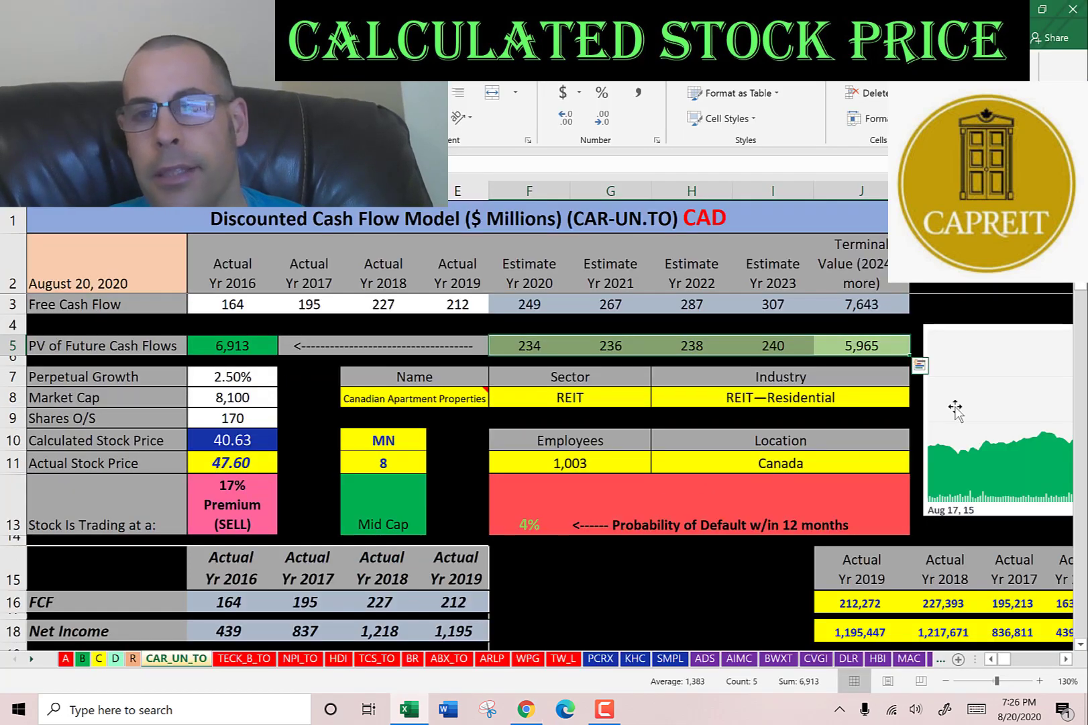
pyautogui.moveTo(956, 416); pyautogui.dragTo(349, 420)
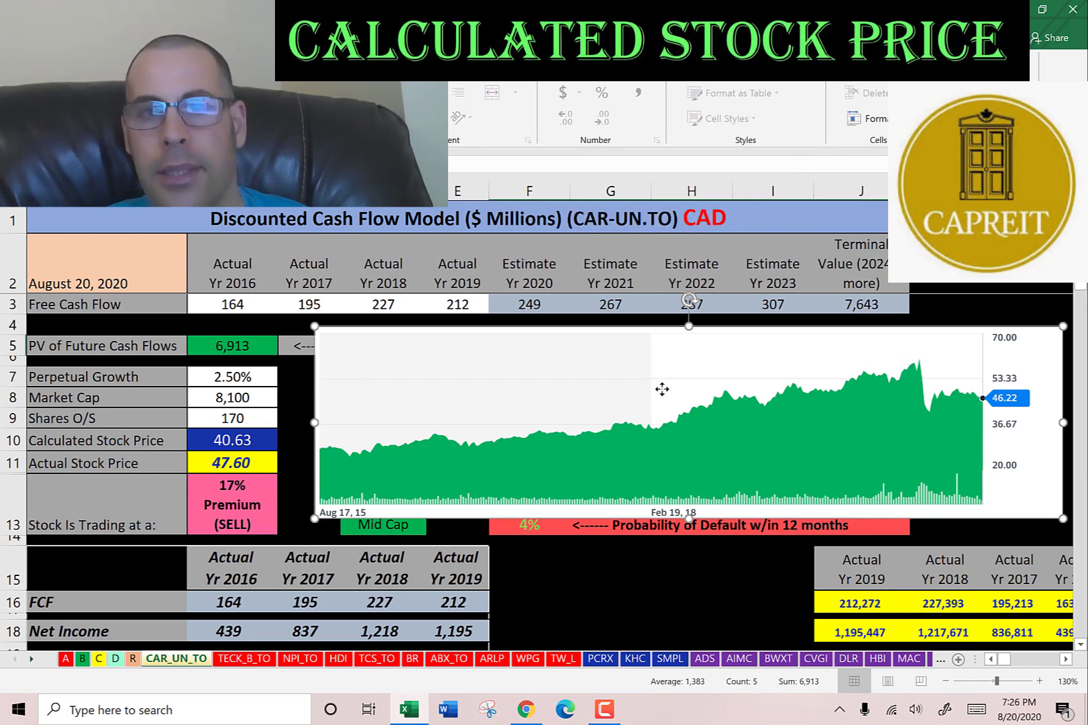
pyautogui.press('Delete')
pyautogui.scroll(-9, 530, 380)
pyautogui.scroll(-1, 530, 380)
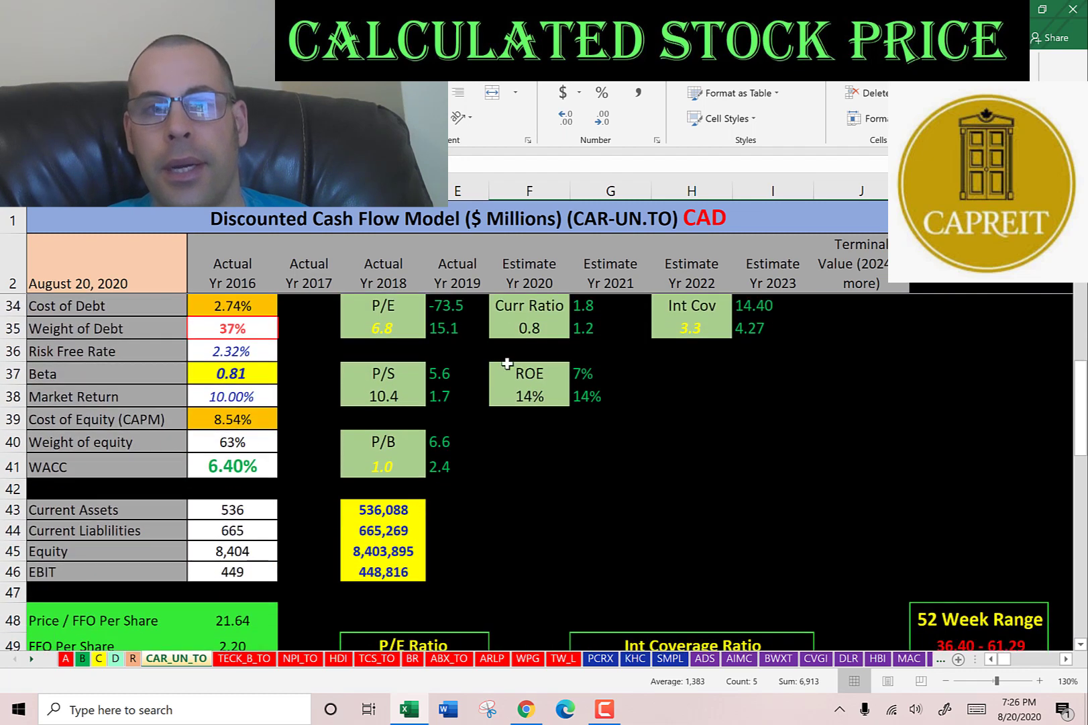
pyautogui.scroll(1, 371, 390)
pyautogui.click(393, 456)
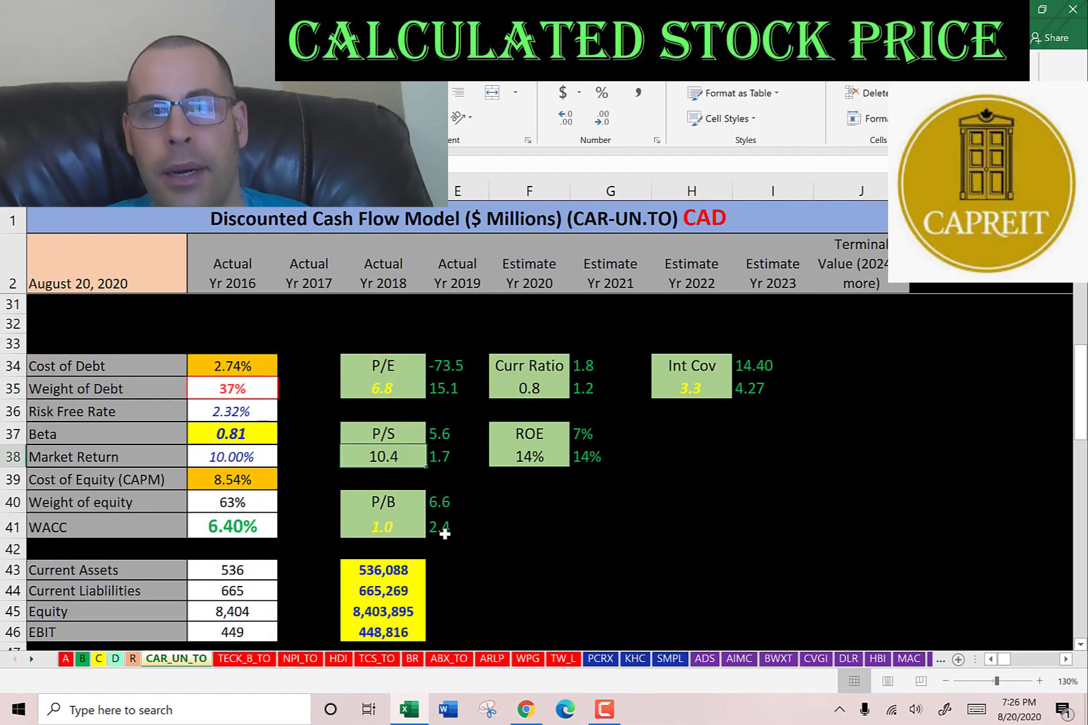
pyautogui.click(381, 525)
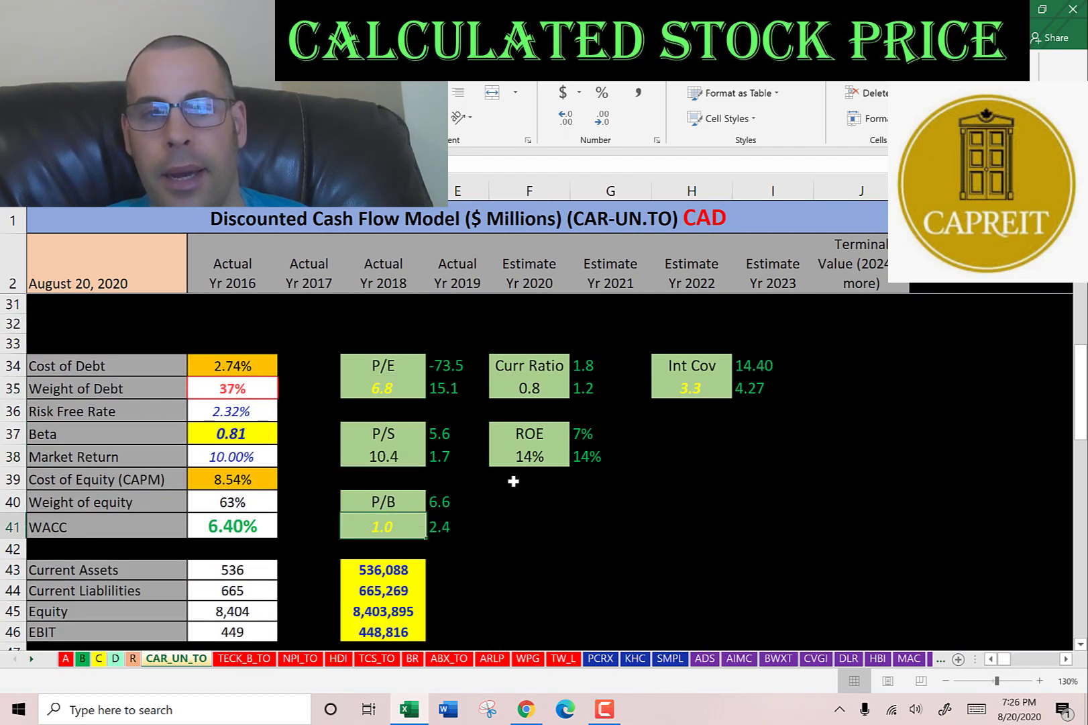
pyautogui.scroll(-6, 466, 430)
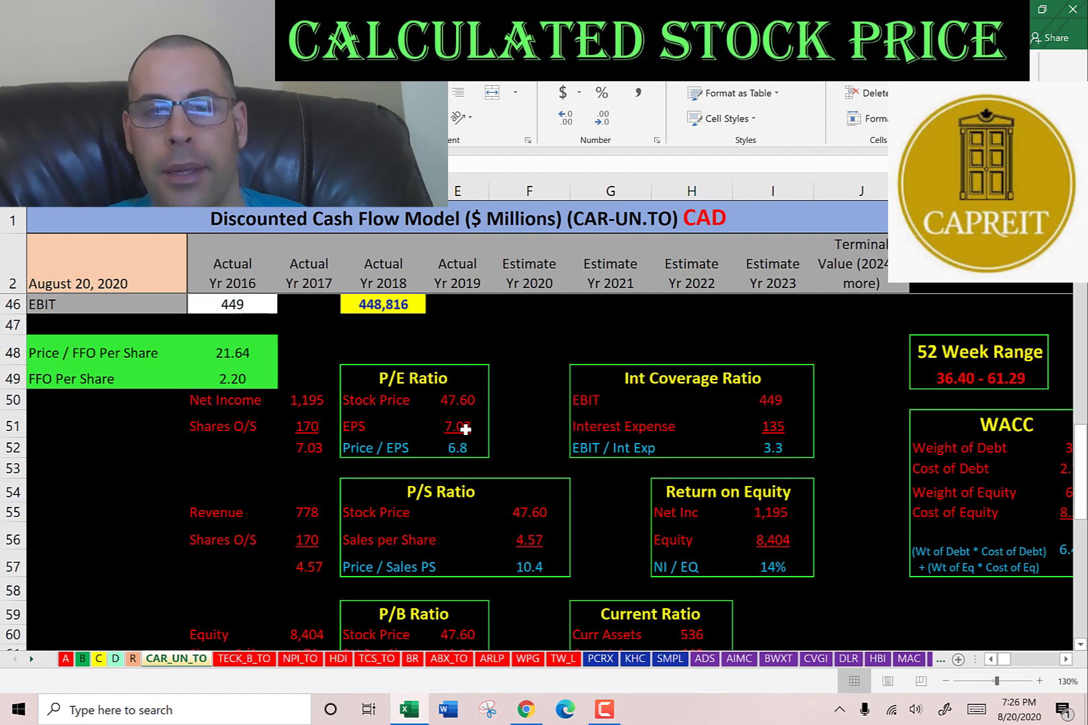
pyautogui.click(450, 338)
pyautogui.click(454, 355)
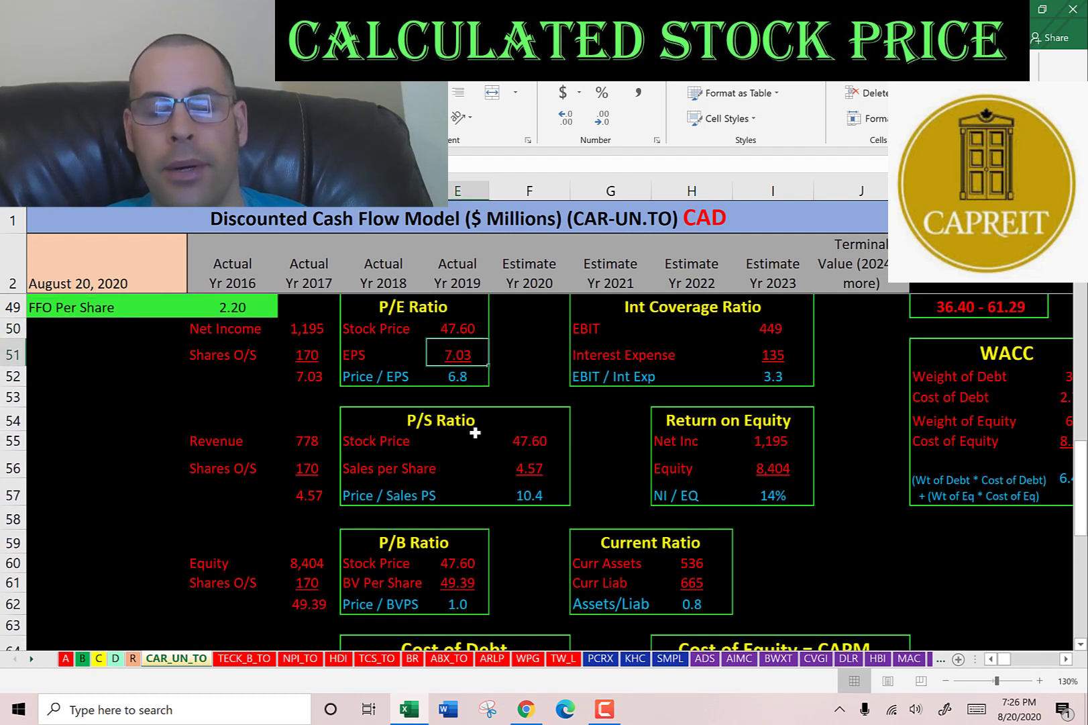
pyautogui.click(295, 319)
pyautogui.click(301, 354)
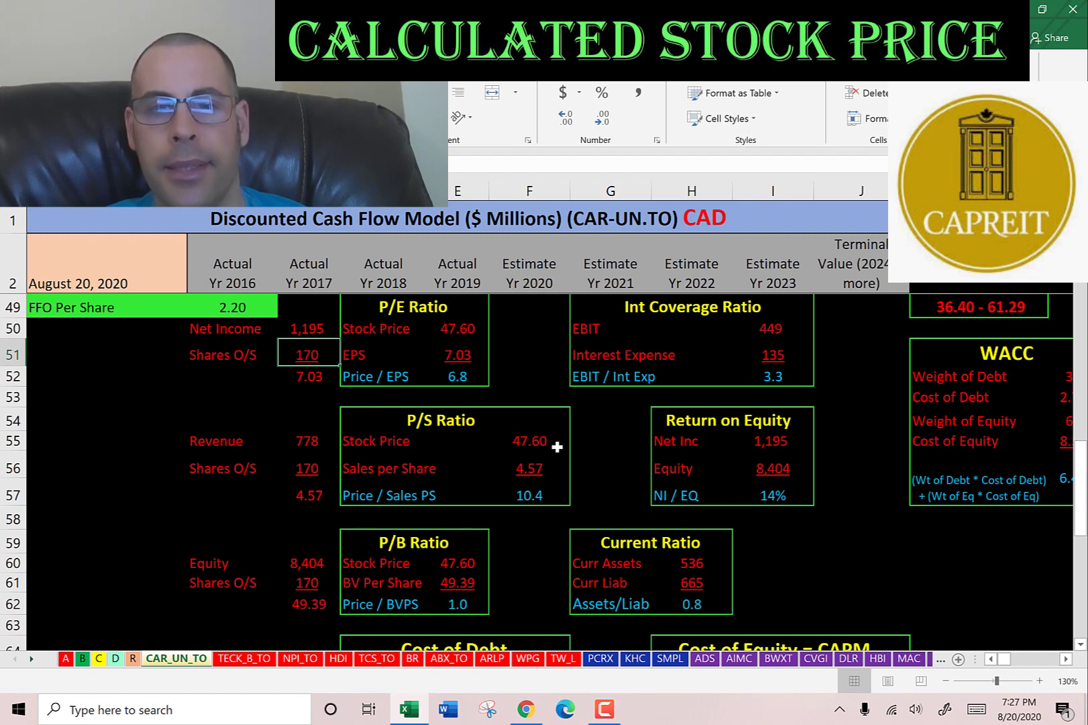
pyautogui.scroll(-1, 554, 418)
pyautogui.click(533, 361)
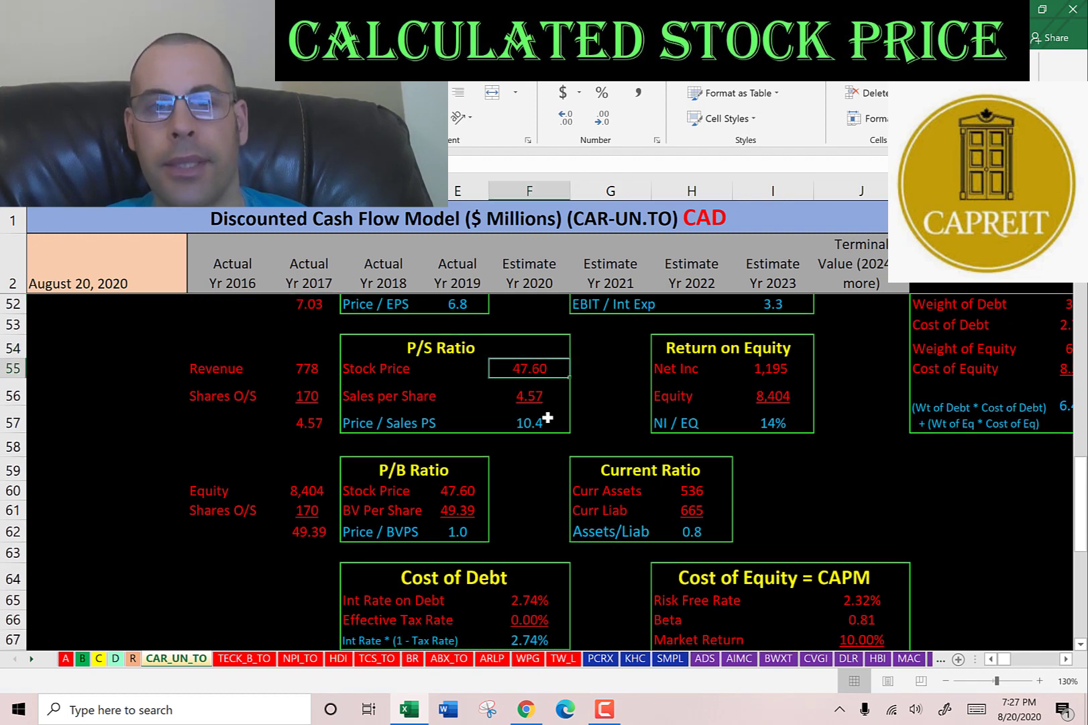
pyautogui.press('Down')
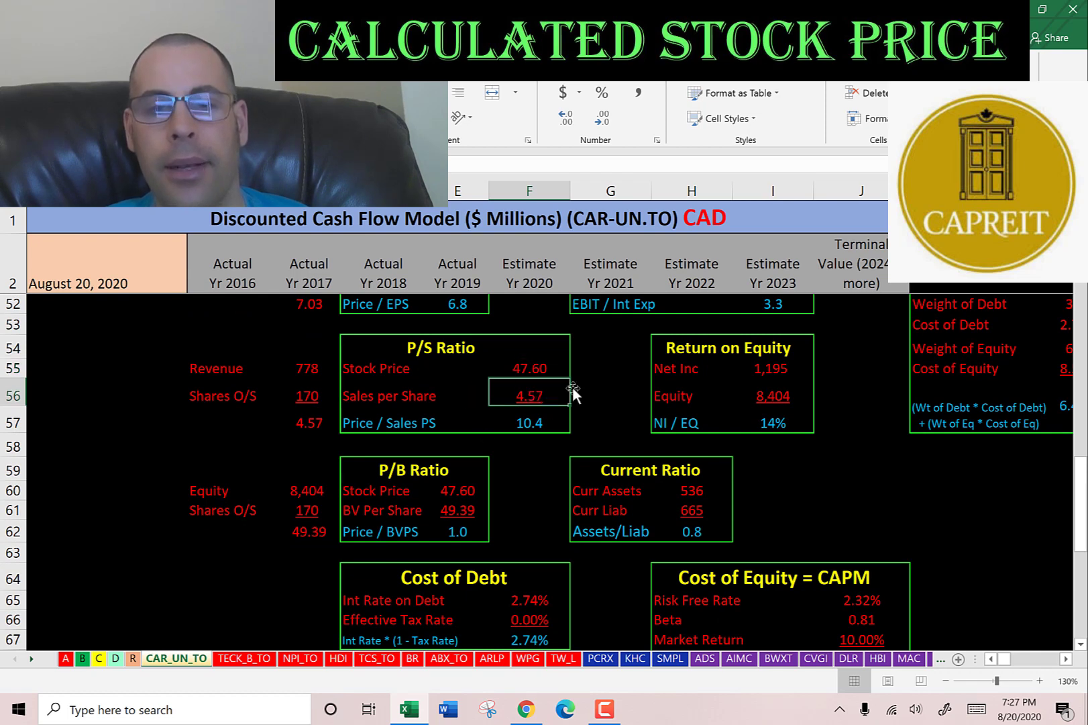
pyautogui.click(296, 368)
pyautogui.click(299, 393)
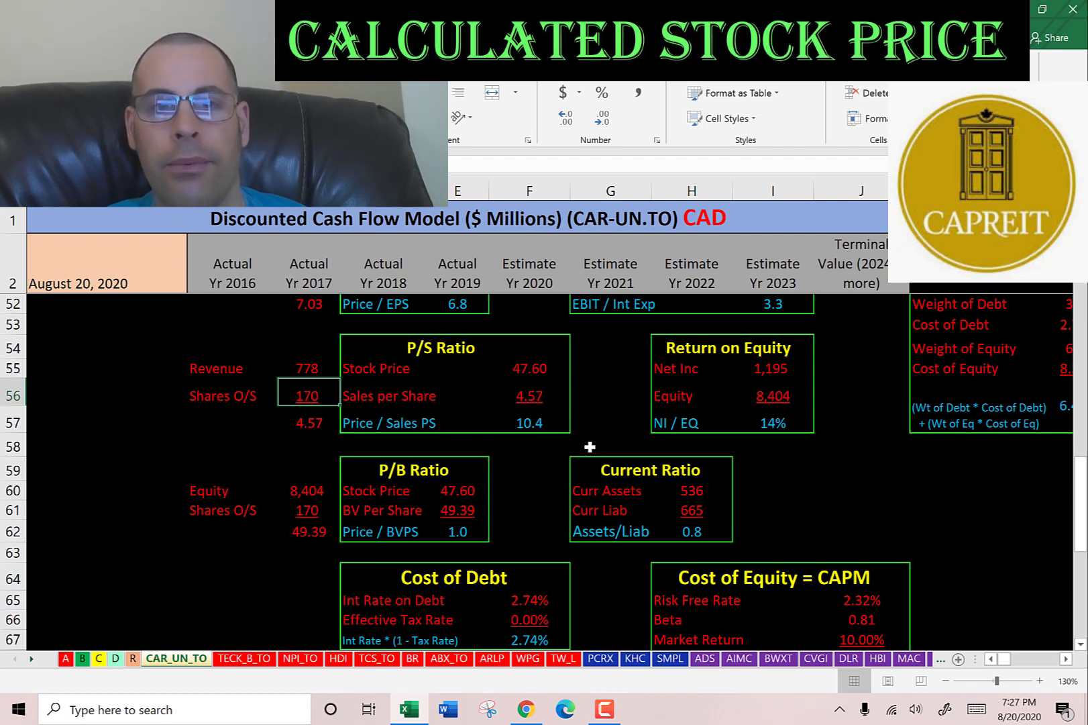
pyautogui.click(383, 422)
pyautogui.click(458, 491)
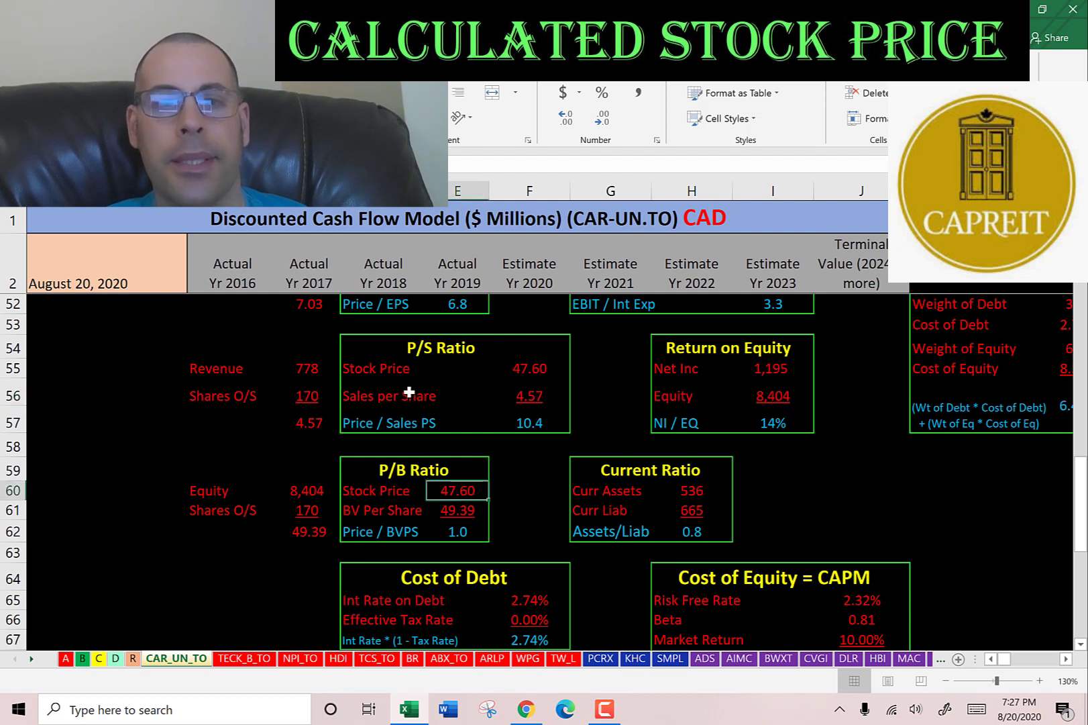
pyautogui.press('Down')
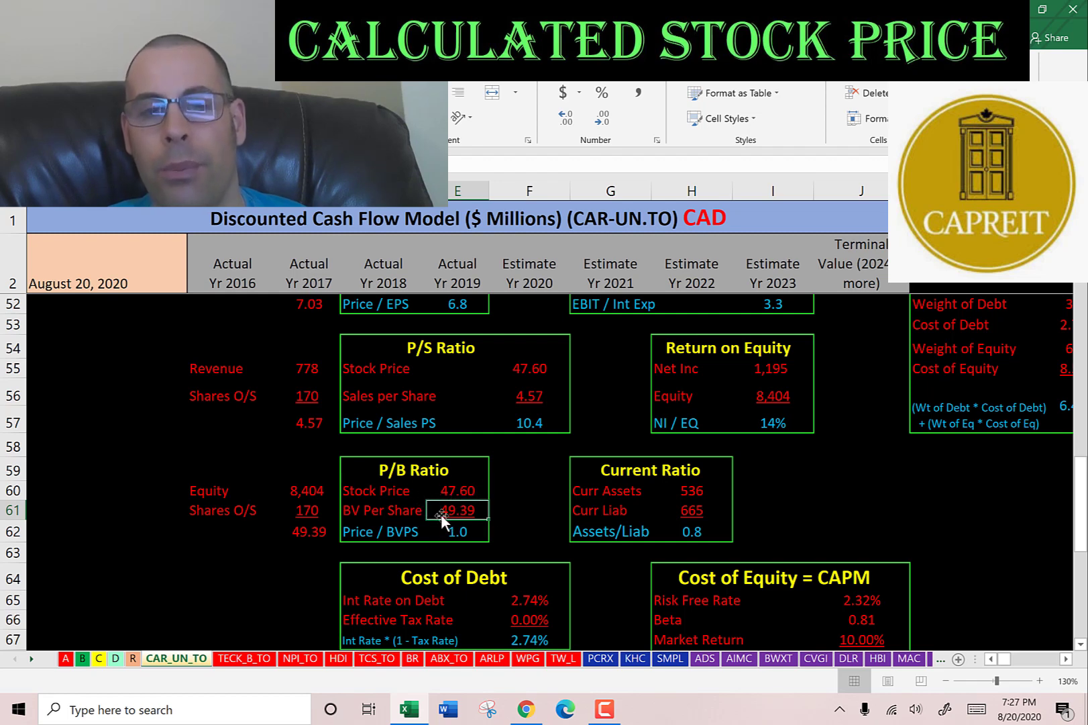
pyautogui.scroll(4, 271, 477)
pyautogui.click(271, 477)
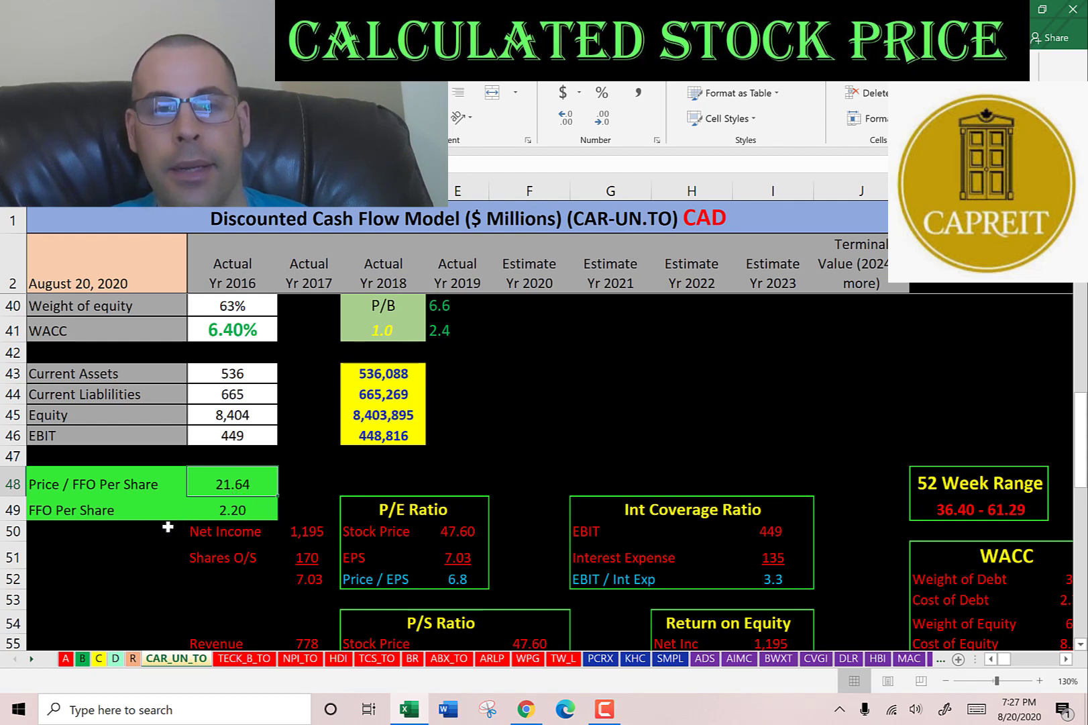
pyautogui.click(41, 483)
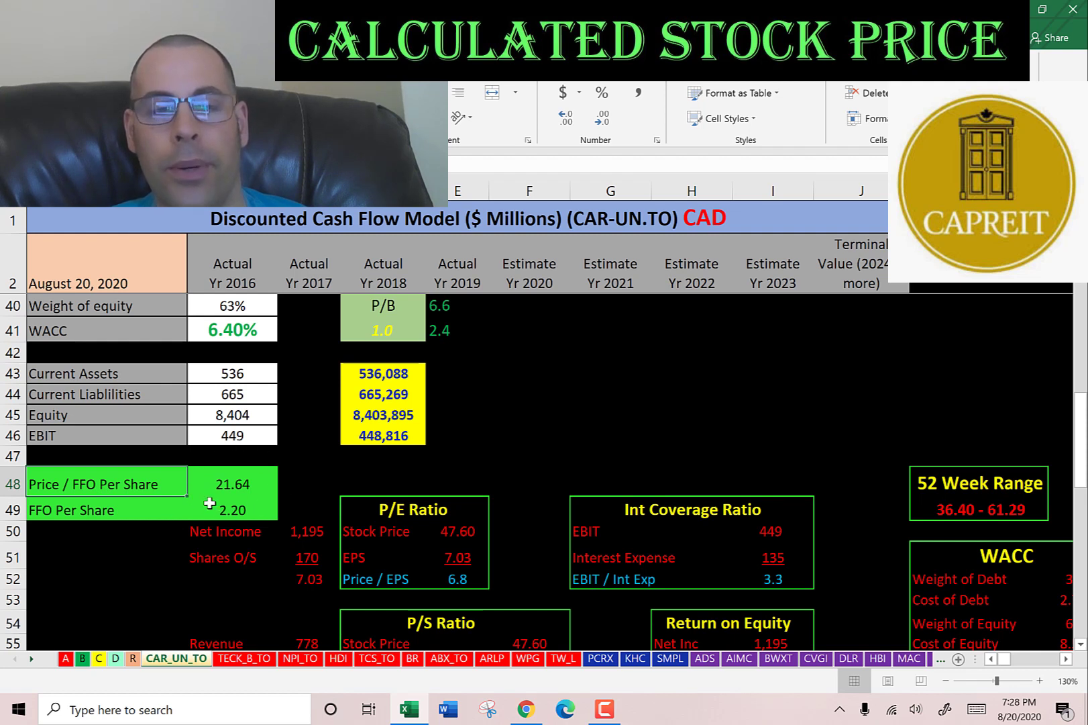
pyautogui.click(232, 479)
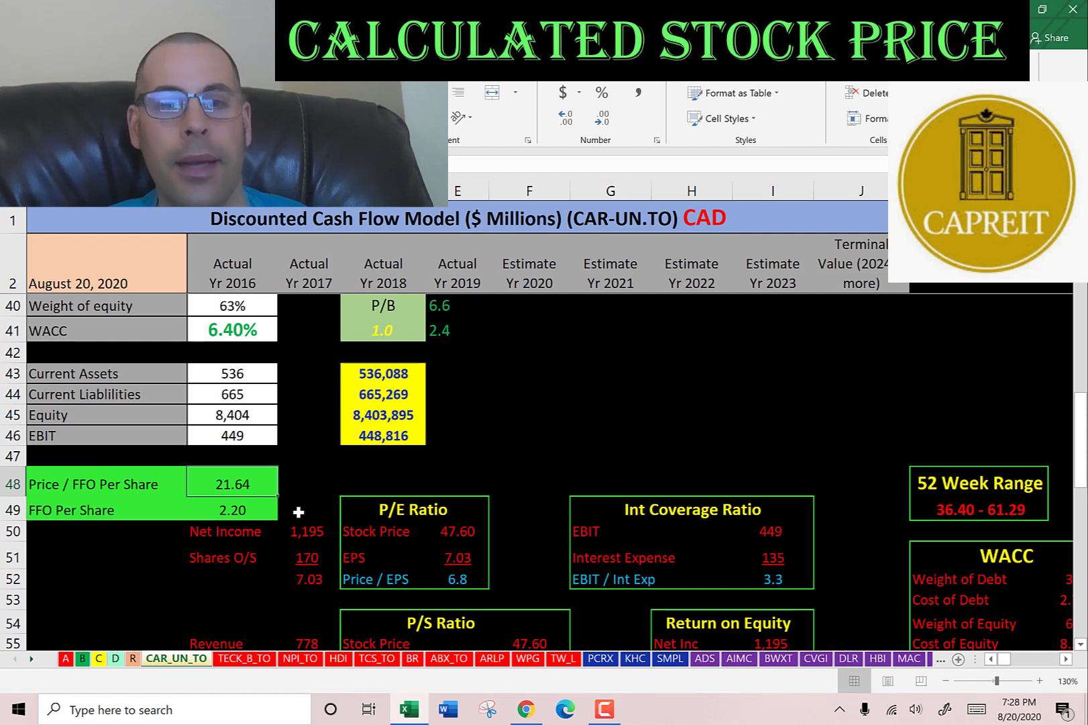
pyautogui.scroll(3, 530, 403)
pyautogui.click(532, 390)
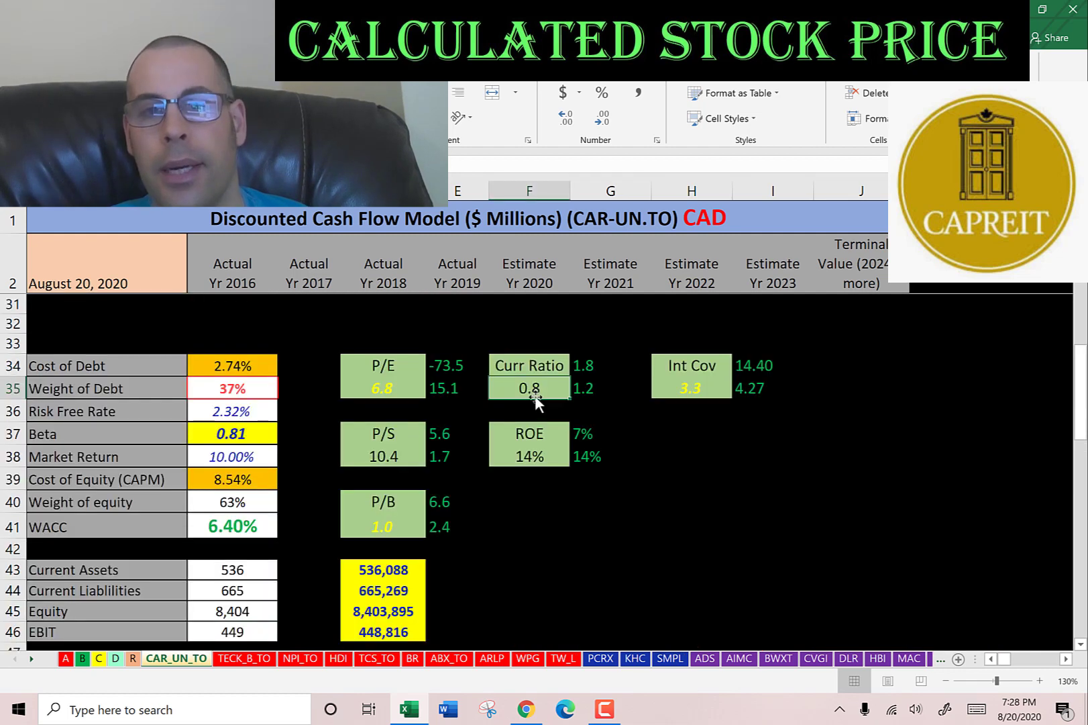
pyautogui.click(690, 391)
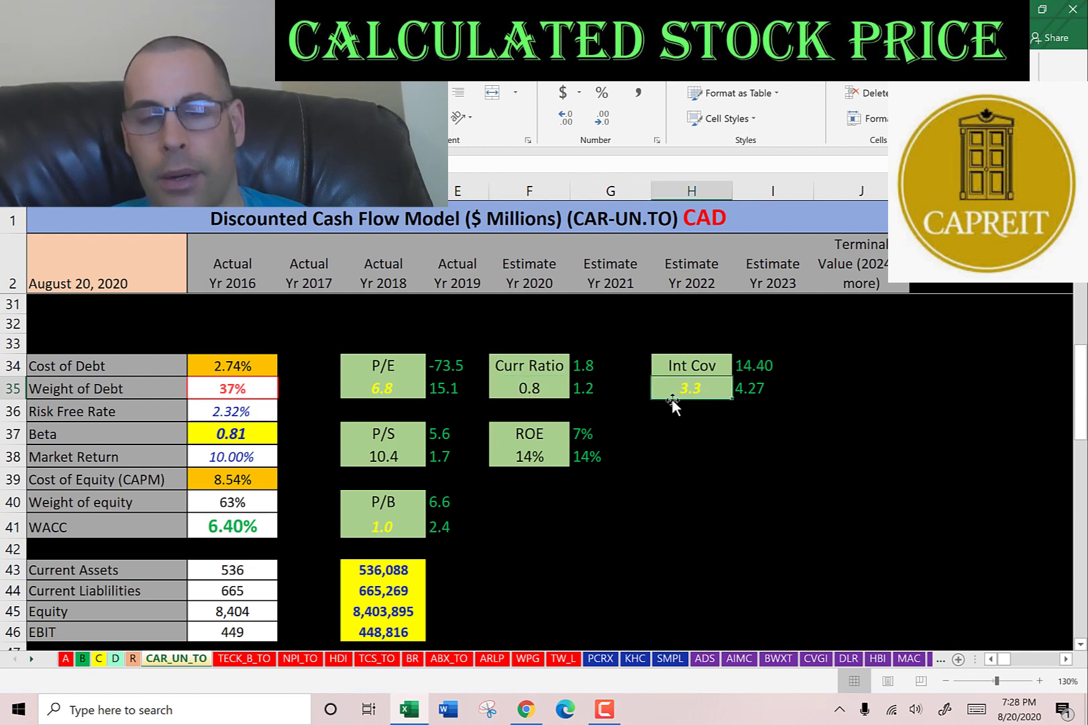
pyautogui.click(523, 454)
pyautogui.scroll(-8, 683, 412)
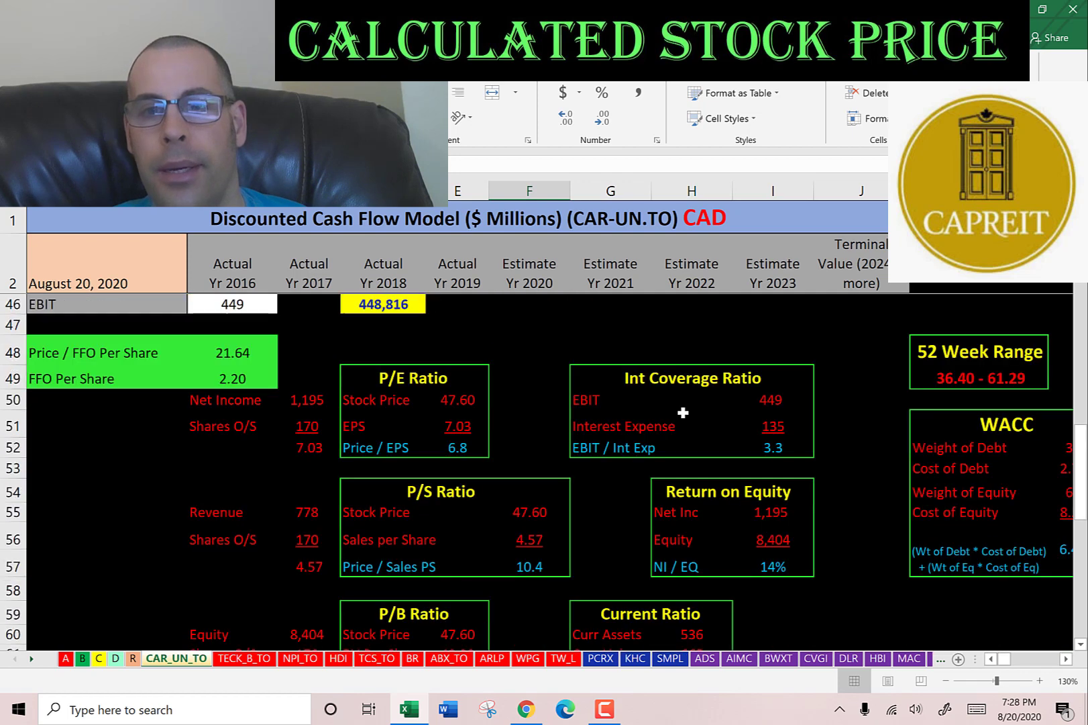
pyautogui.click(690, 440)
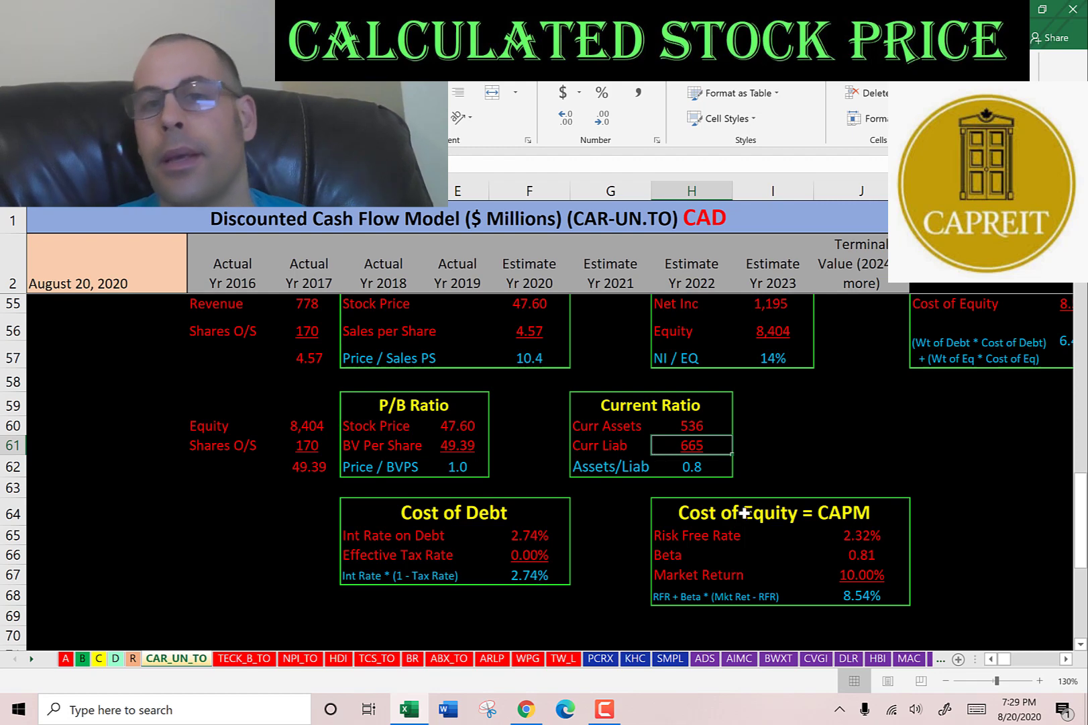
pyautogui.scroll(2, 765, 496)
pyautogui.click(779, 447)
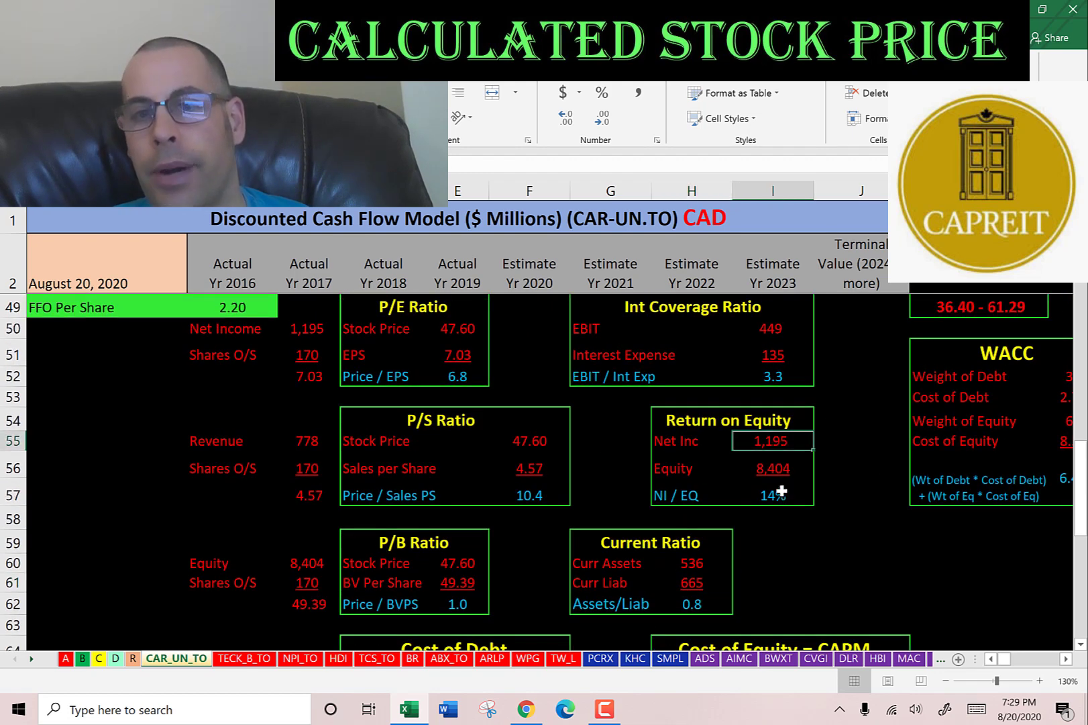
pyautogui.click(773, 473)
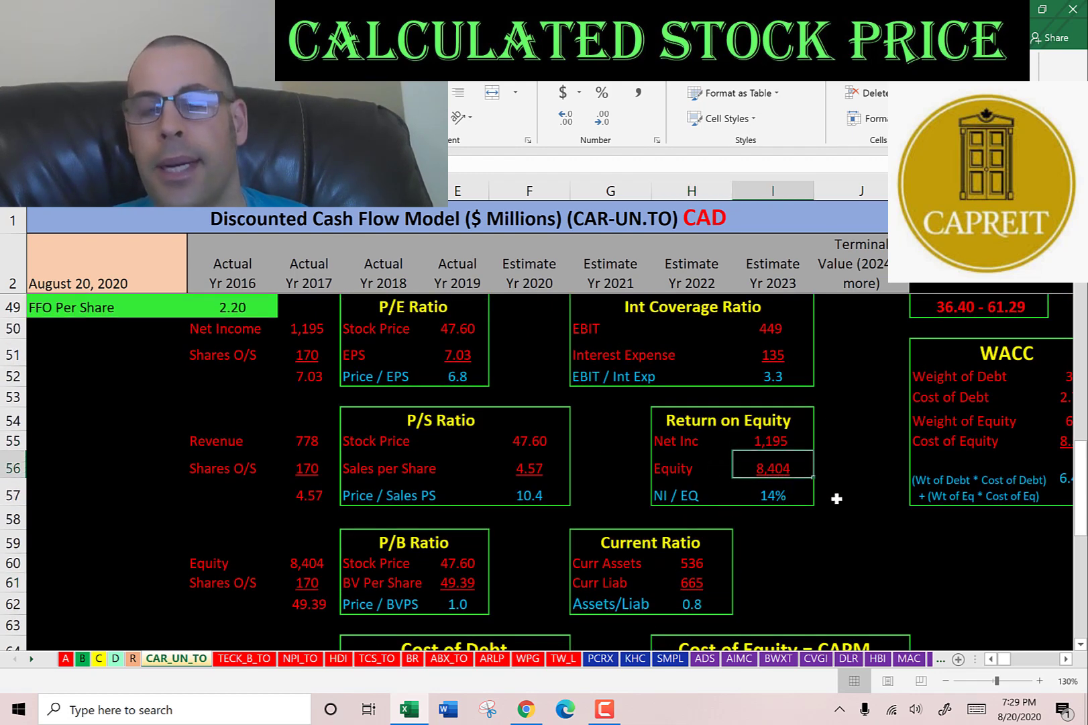
pyautogui.scroll(2, 726, 424)
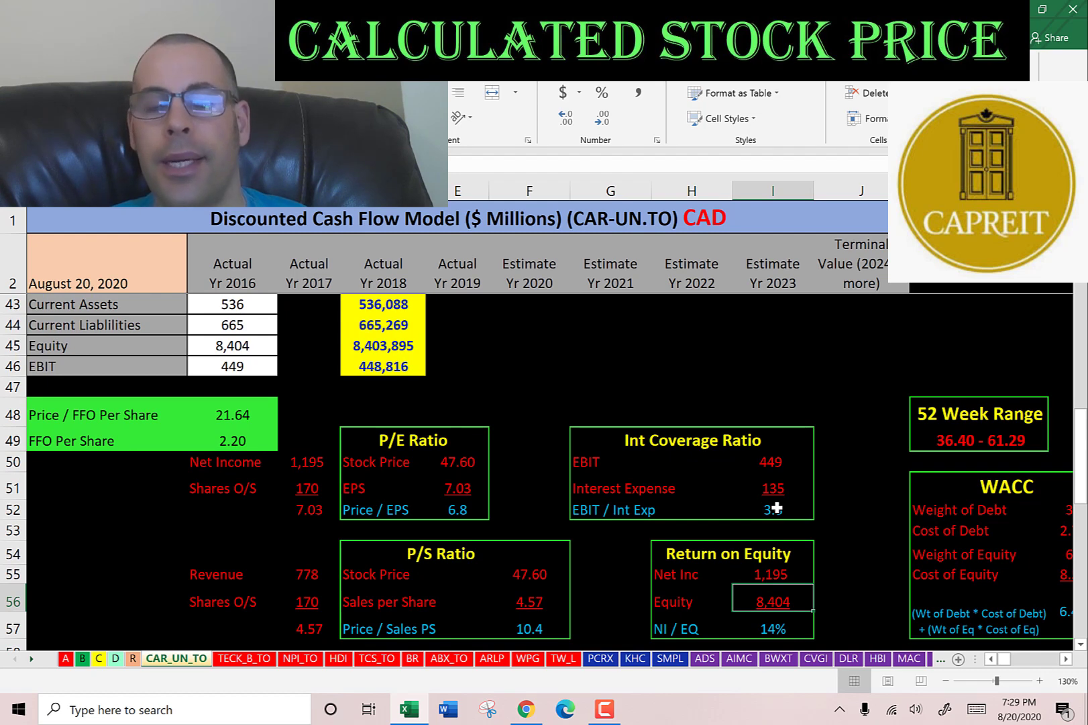
pyautogui.scroll(2, 631, 434)
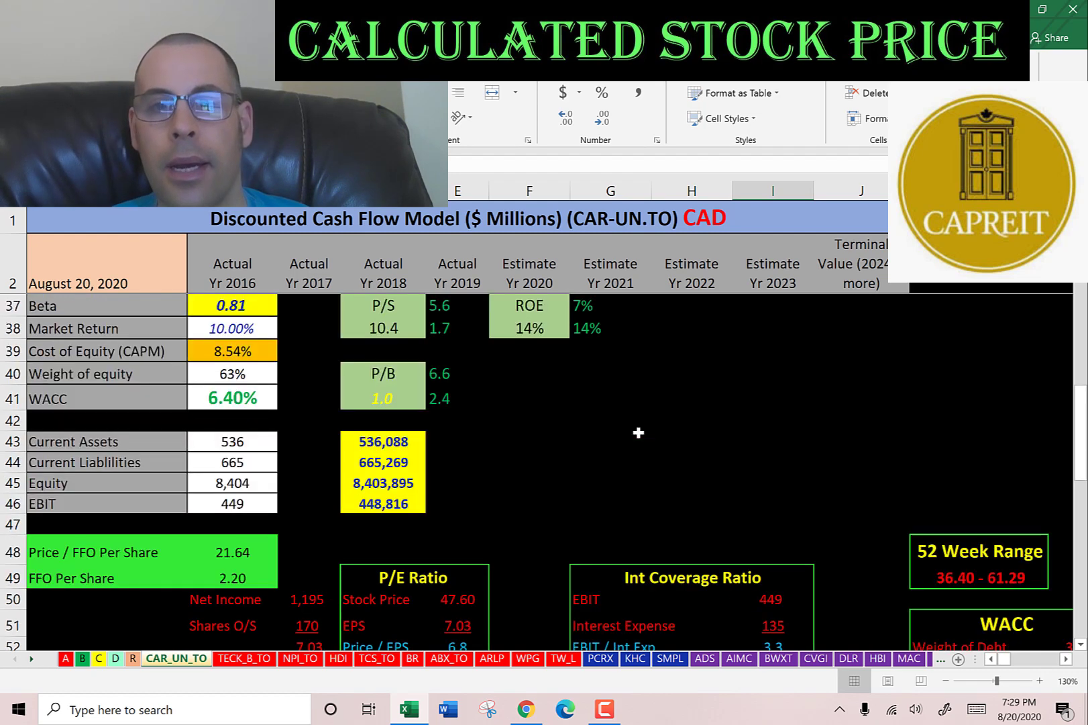
pyautogui.scroll(11, 577, 441)
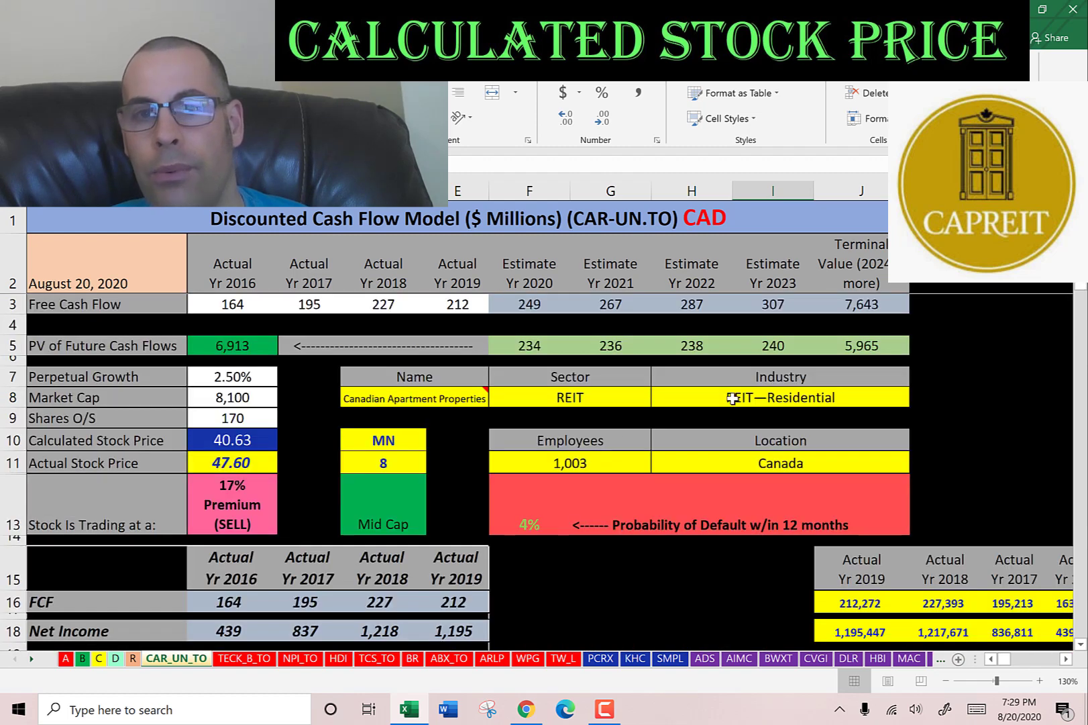
pyautogui.click(733, 398)
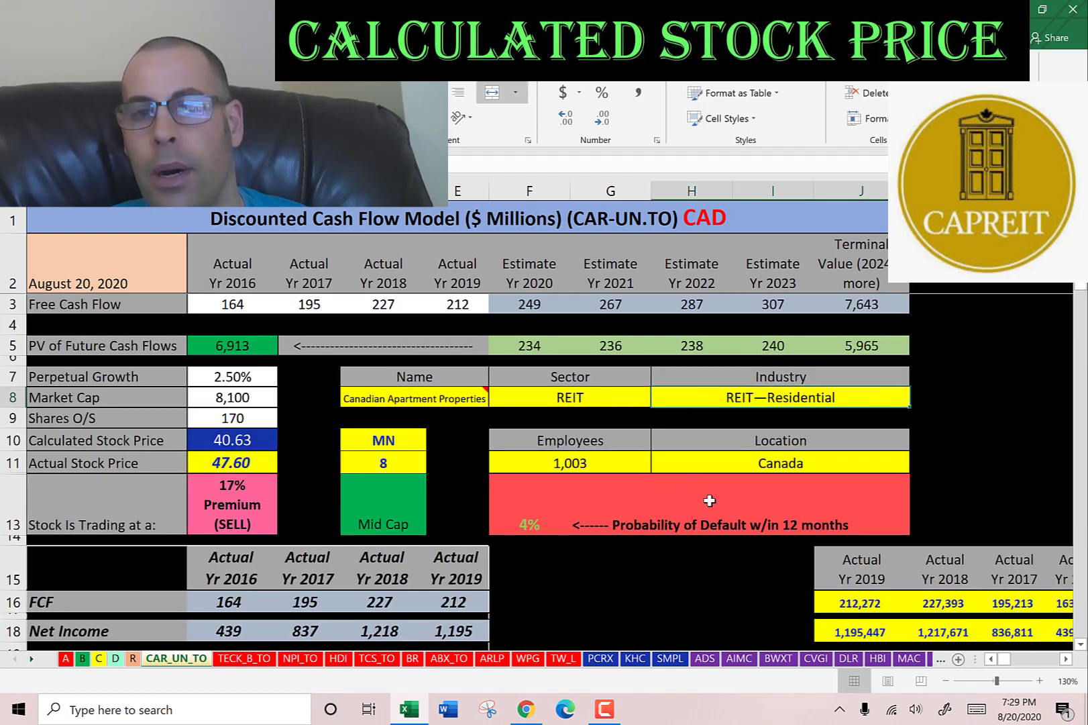
pyautogui.scroll(-2, 667, 493)
pyautogui.scroll(-2, 667, 493)
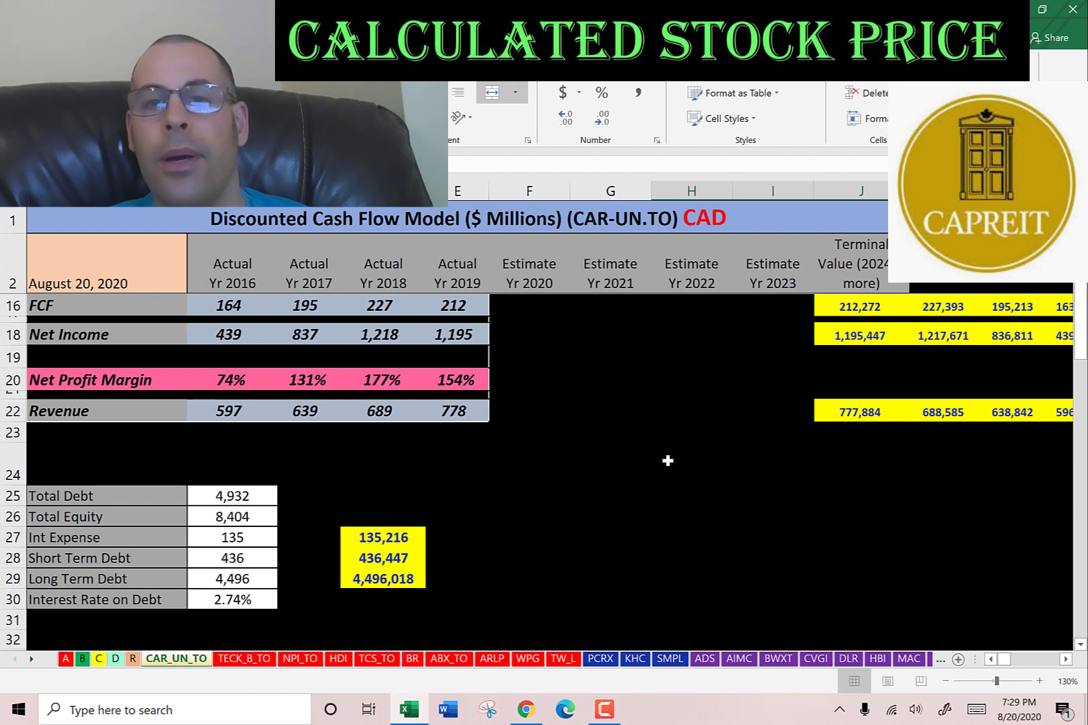